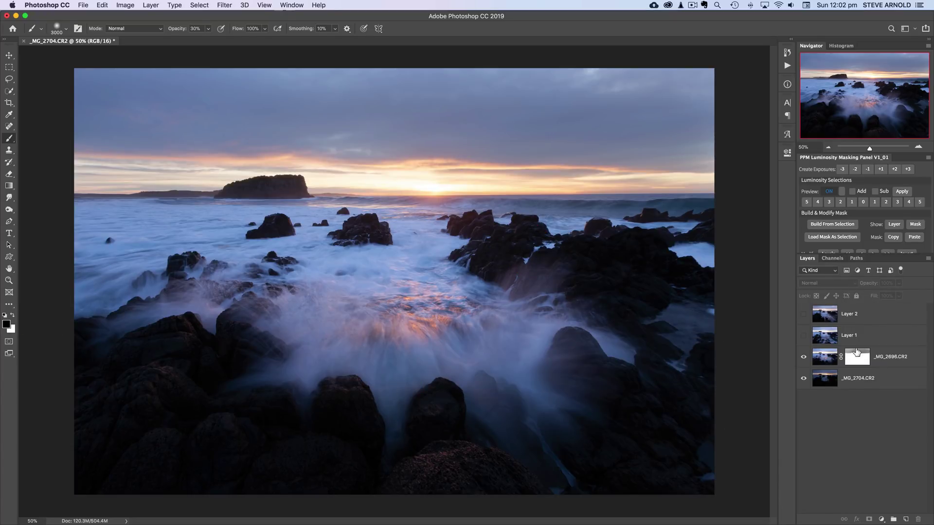
click(804, 358)
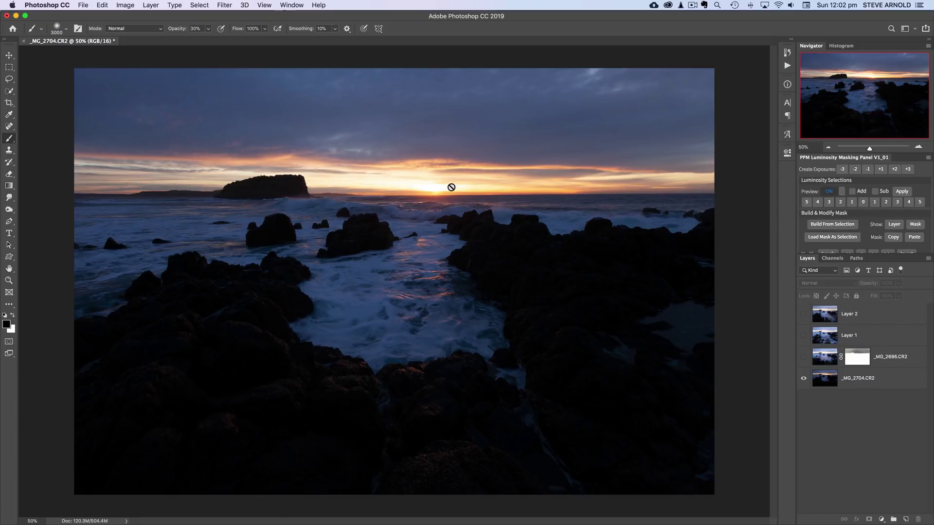
click(829, 361)
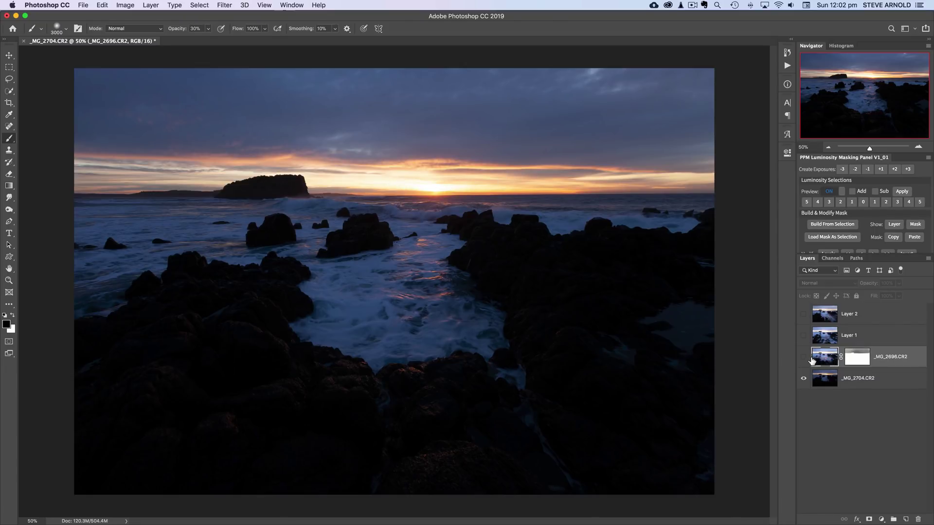
click(803, 358)
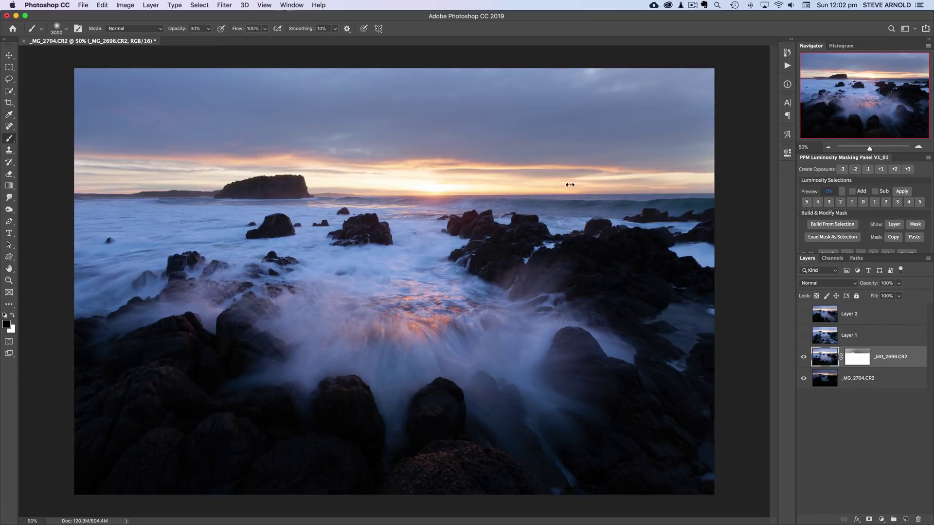
key(bracketleft)
key(bracketleft)
key(bracketleft)
key(bracketleft)
key(bracketleft)
key(bracketleft)
key(bracketleft)
key(bracketleft)
key(bracketleft)
key(bracketleft)
key(bracketleft)
key(bracketleft)
key(bracketleft)
key(bracketleft)
key(bracketleft)
key(bracketleft)
key(bracketleft)
key(bracketleft)
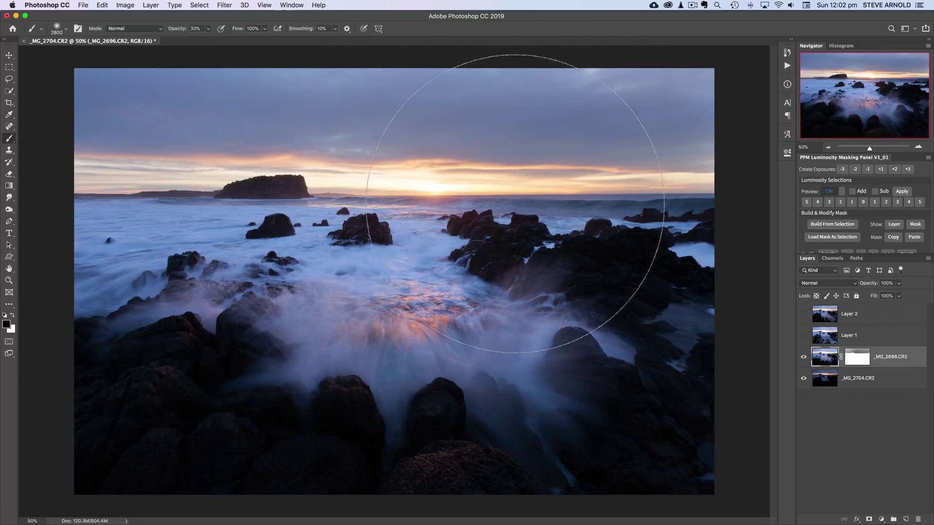
key(bracketleft)
key(bracketleft)
key(bracketleft)
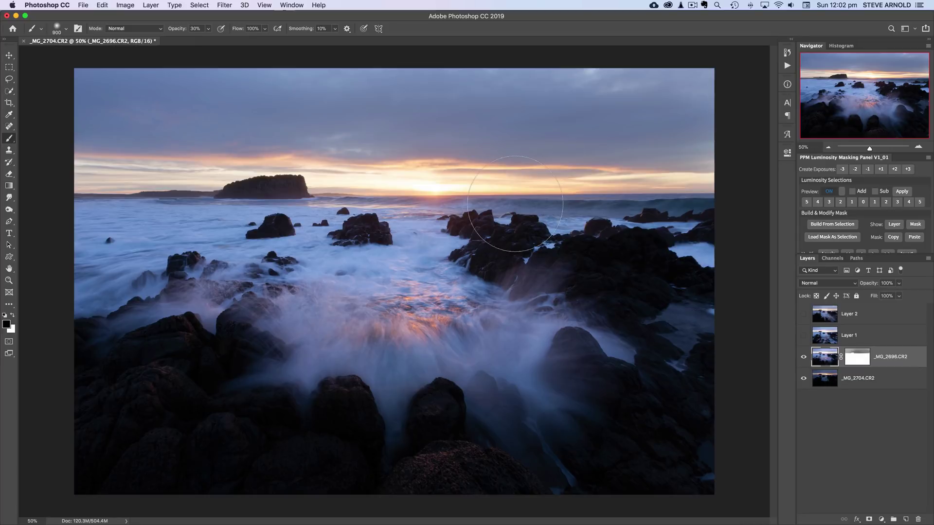
shift+click(861, 361)
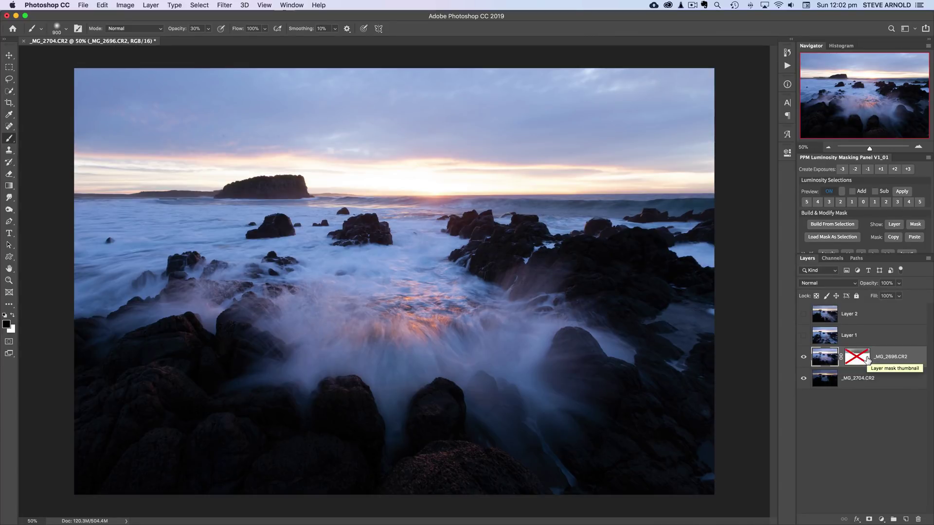
shift+click(860, 361)
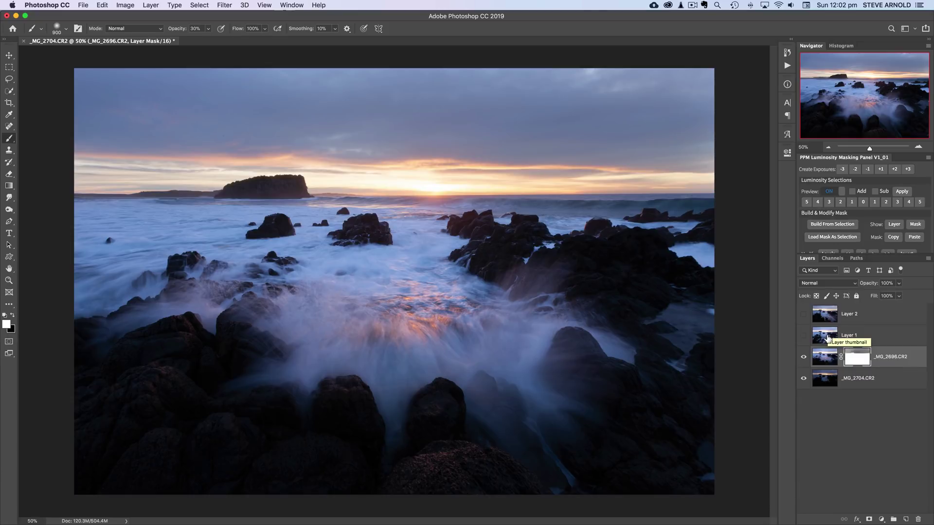
click(822, 338)
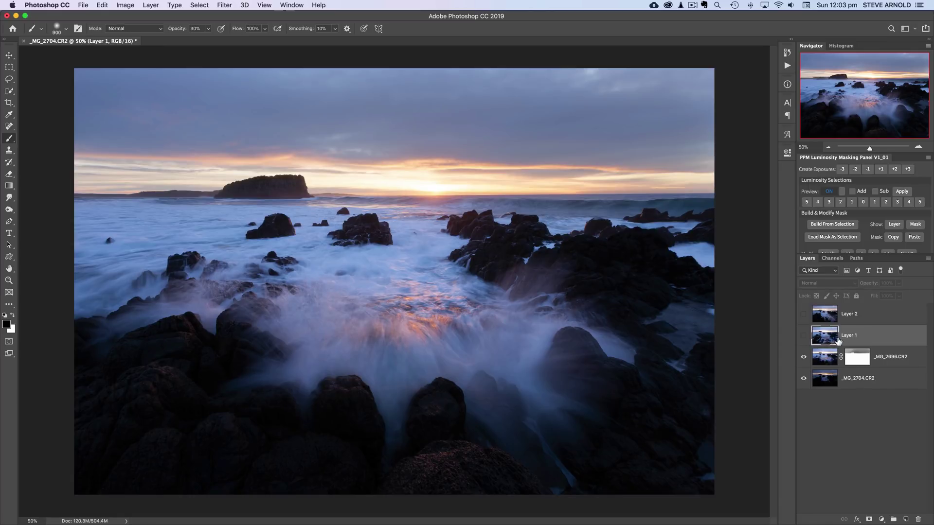
click(803, 335)
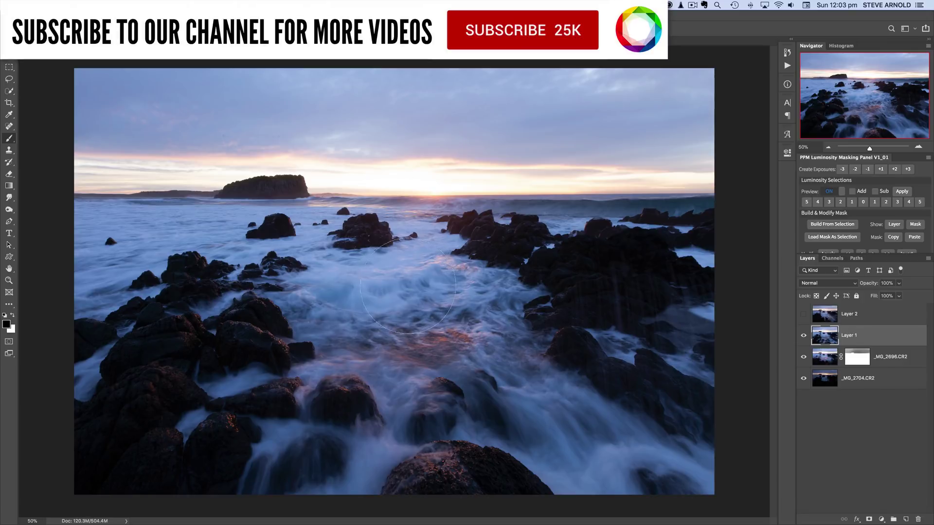
click(803, 335)
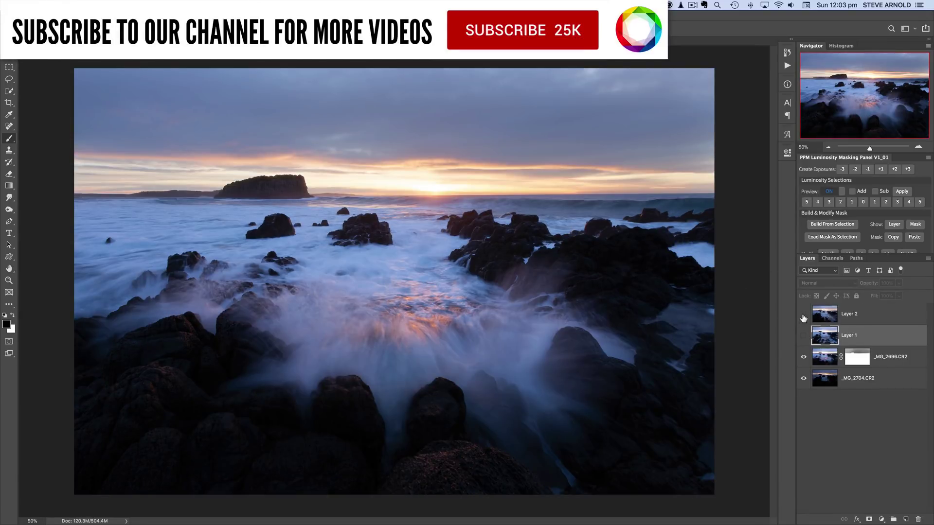
click(803, 315)
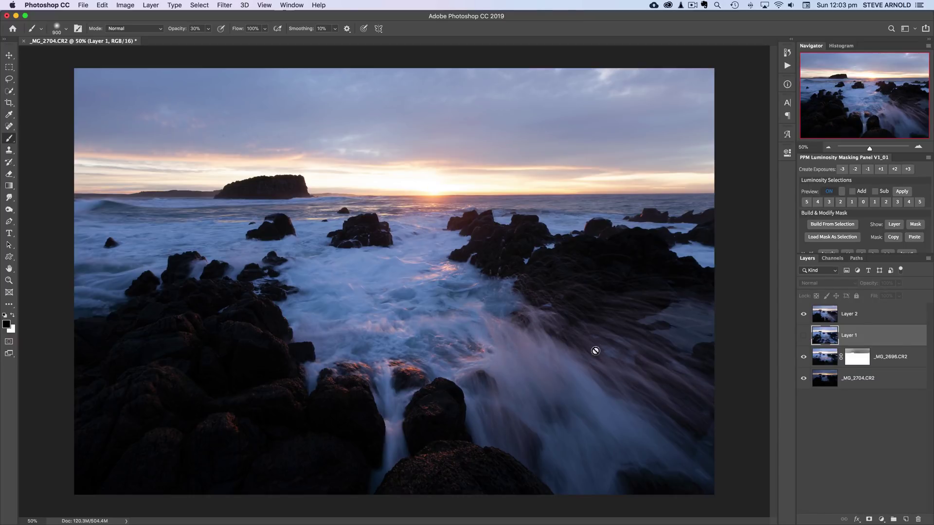
click(803, 314)
click(803, 335)
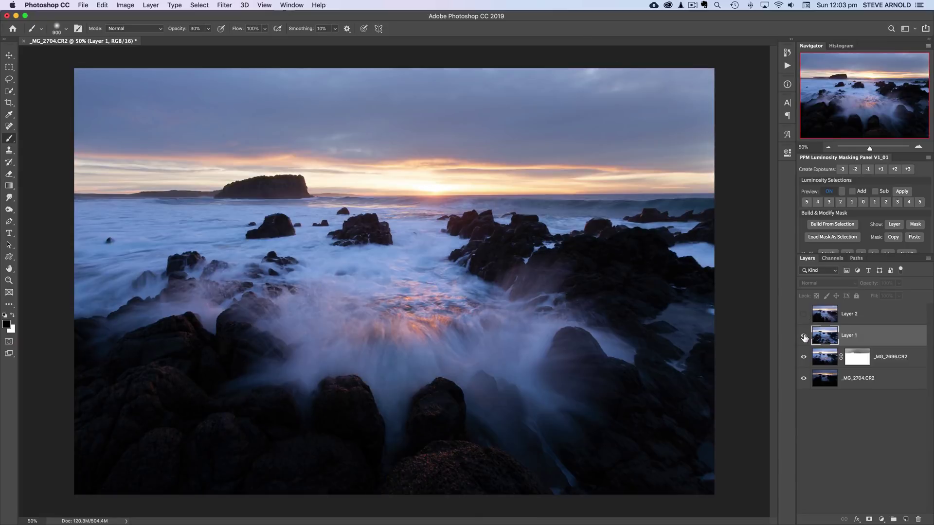
click(803, 335)
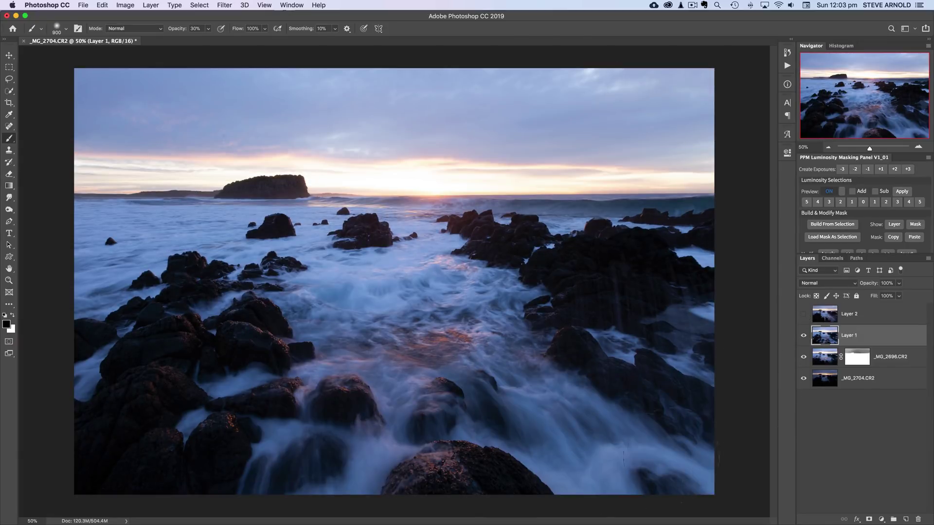
click(804, 336)
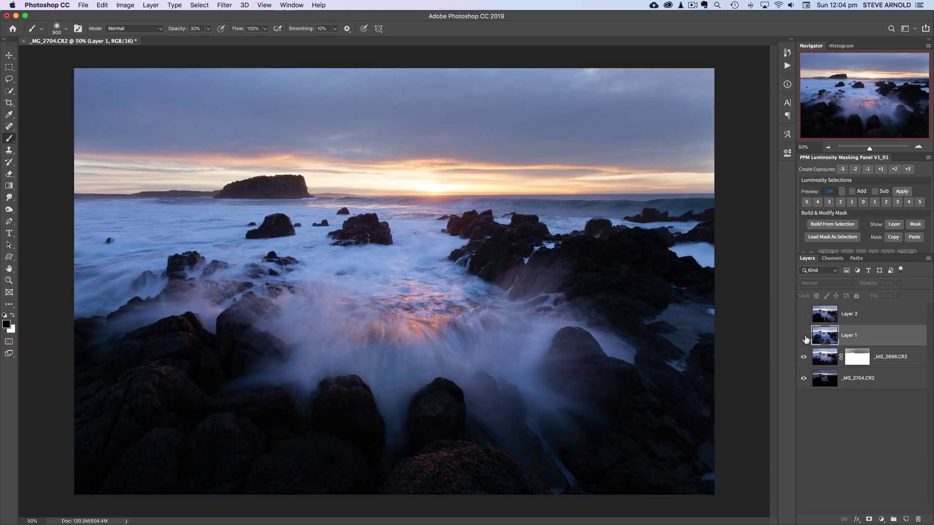
Show Layer 1 with a black mask, and set a white brush at 100% opacity, size 1100
click(803, 336)
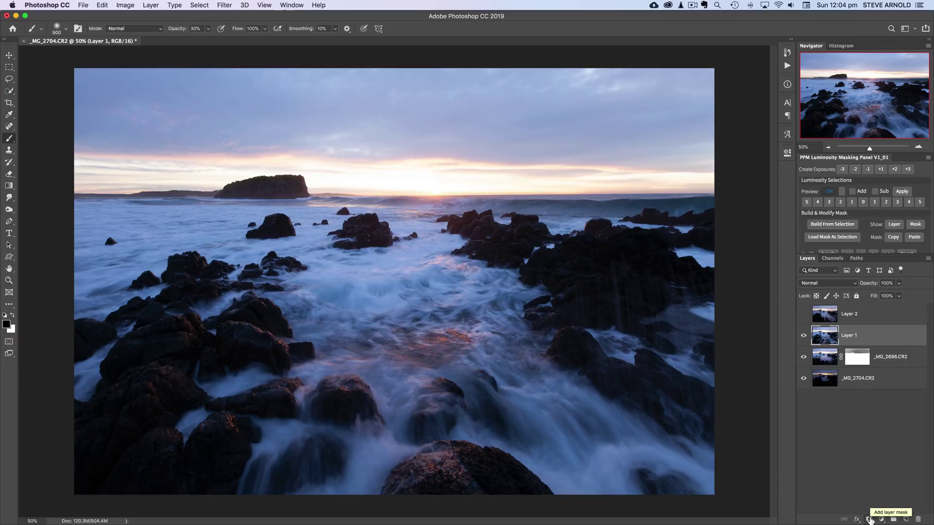
alt+click(869, 519)
key(x)
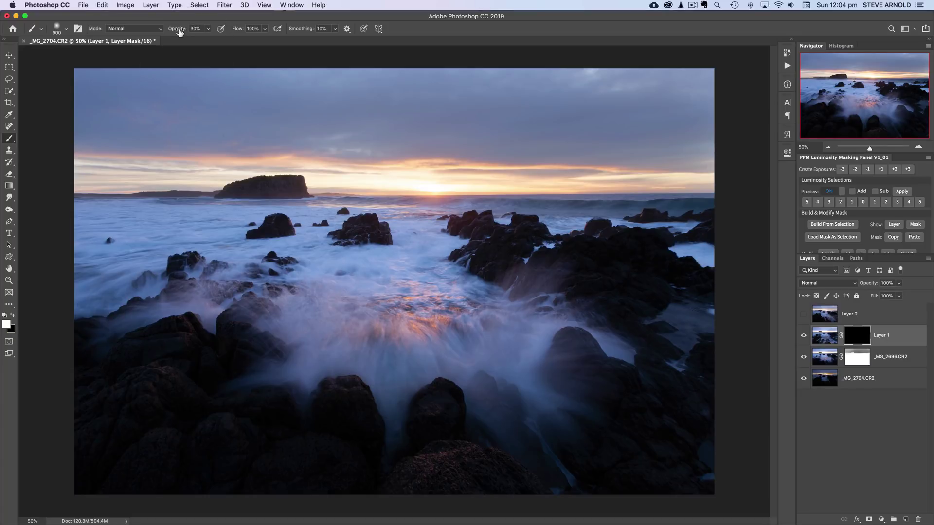
drag(179, 31, 233, 45)
key(bracketright)
key(bracketright)
click(828, 147)
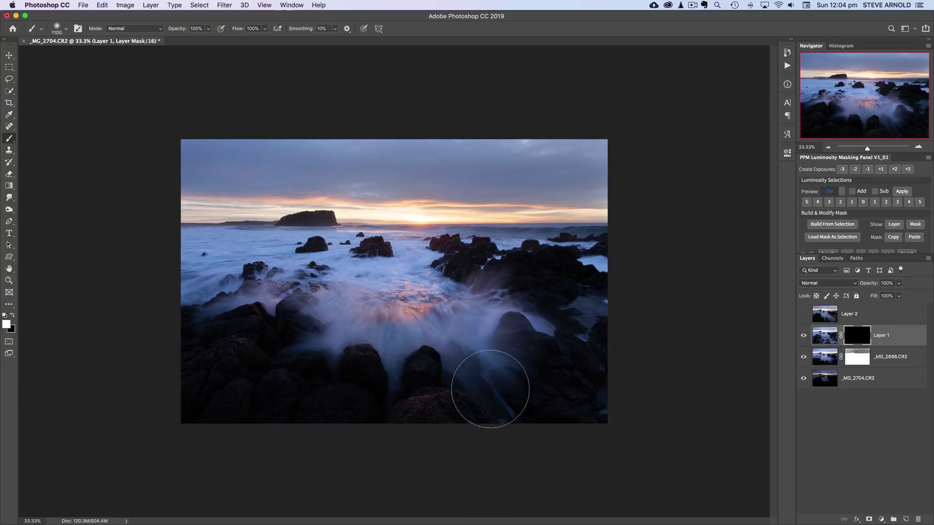
Paint misty water back in over the lower-right, mid-right and bottom-centre rocks, then check the blend
mouse_move(496, 392)
mouse_down()
mouse_move(603, 422)
mouse_move(606, 412)
mouse_move(538, 411)
mouse_move(607, 421)
mouse_up()
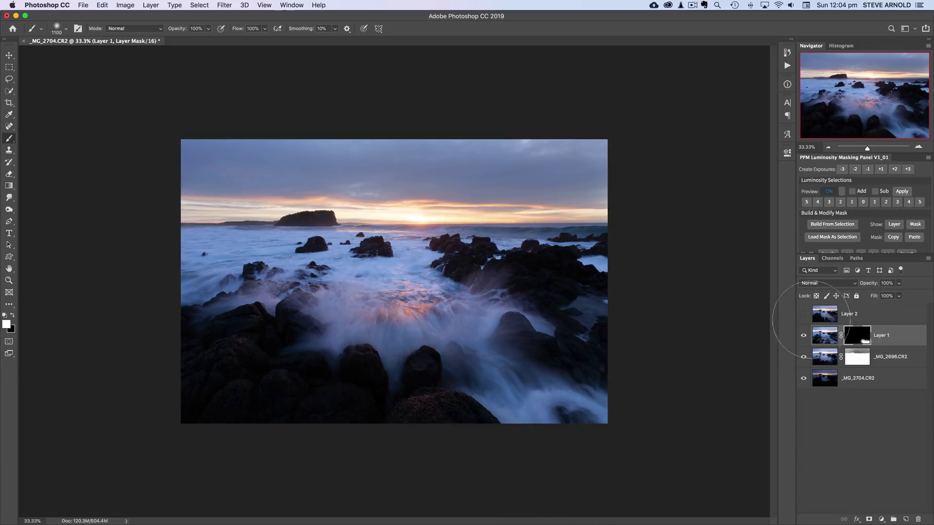
mouse_move(574, 393)
mouse_down()
mouse_move(583, 338)
mouse_move(555, 328)
mouse_move(597, 315)
mouse_move(606, 329)
mouse_move(580, 317)
mouse_move(570, 330)
mouse_move(561, 312)
mouse_move(585, 321)
mouse_move(538, 327)
mouse_move(585, 338)
mouse_move(646, 394)
mouse_move(579, 418)
mouse_move(585, 375)
mouse_move(564, 328)
mouse_move(477, 334)
mouse_up()
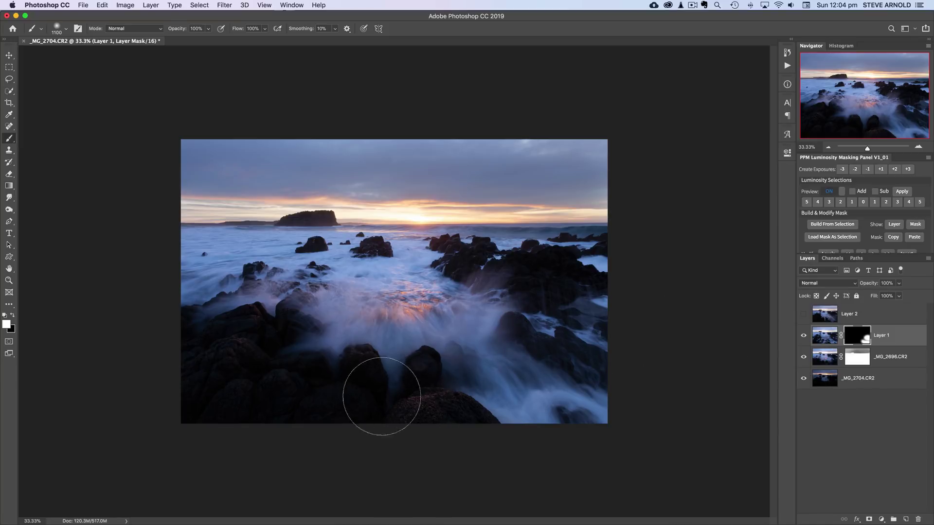
mouse_move(380, 395)
mouse_down()
mouse_move(364, 432)
mouse_move(323, 388)
mouse_move(286, 396)
mouse_up()
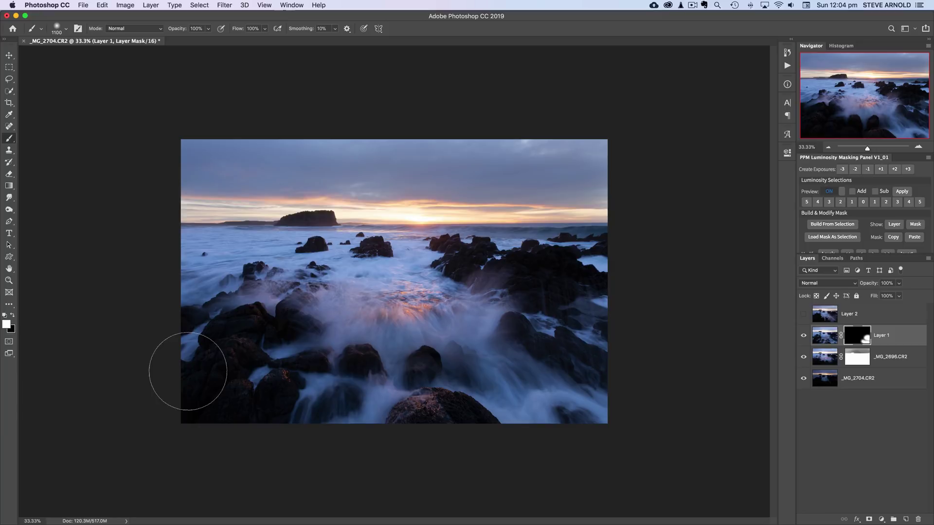
click(804, 335)
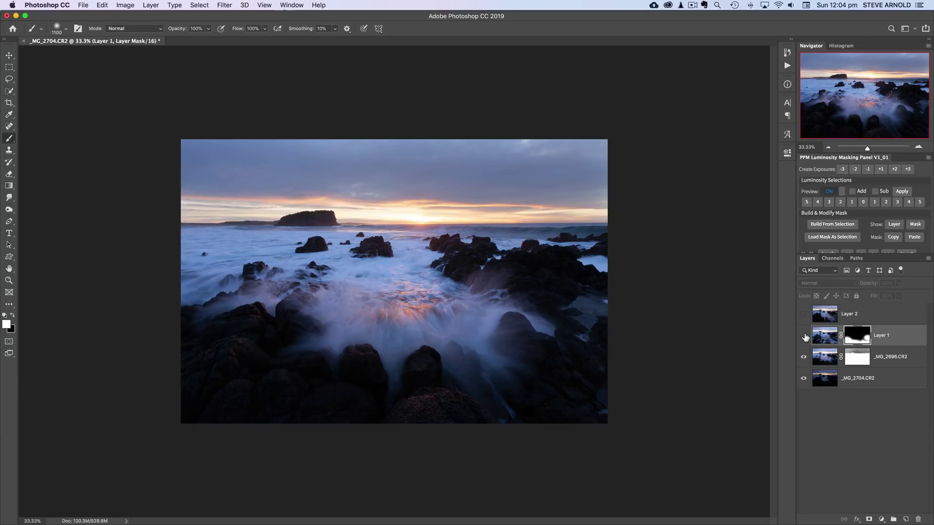
click(804, 336)
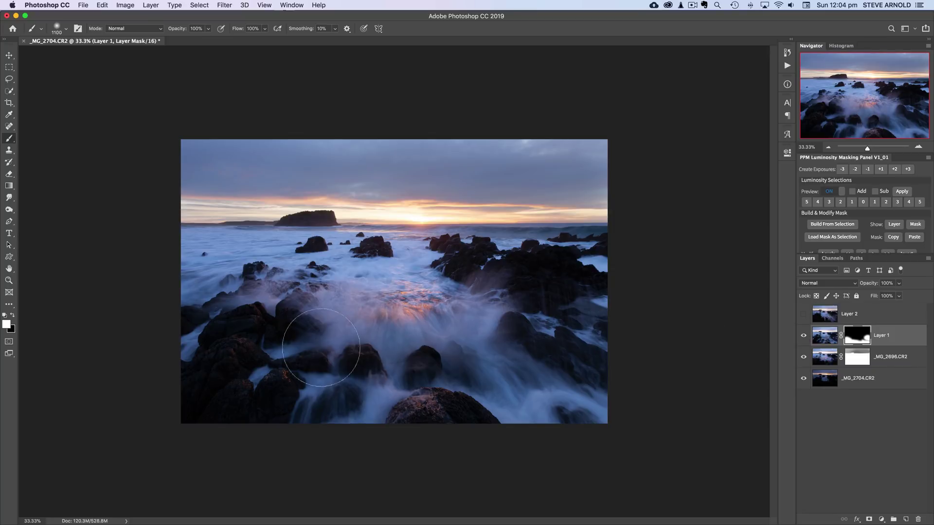
Shrink the brush to 300 and lower its opacity to about 53%
key(bracketleft)
key(bracketleft)
key(bracketleft)
key(bracketleft)
key(bracketleft)
key(bracketleft)
key(bracketleft)
key(bracketleft)
key(bracketleft)
key(bracketleft)
key(5)
key(3)
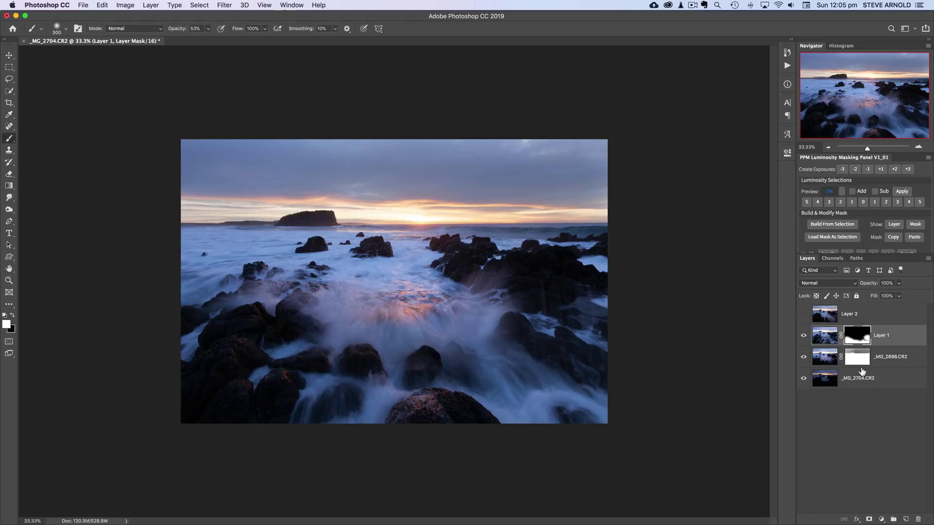
Select Layer 2, make it visible, and compare the image with and without it
click(827, 318)
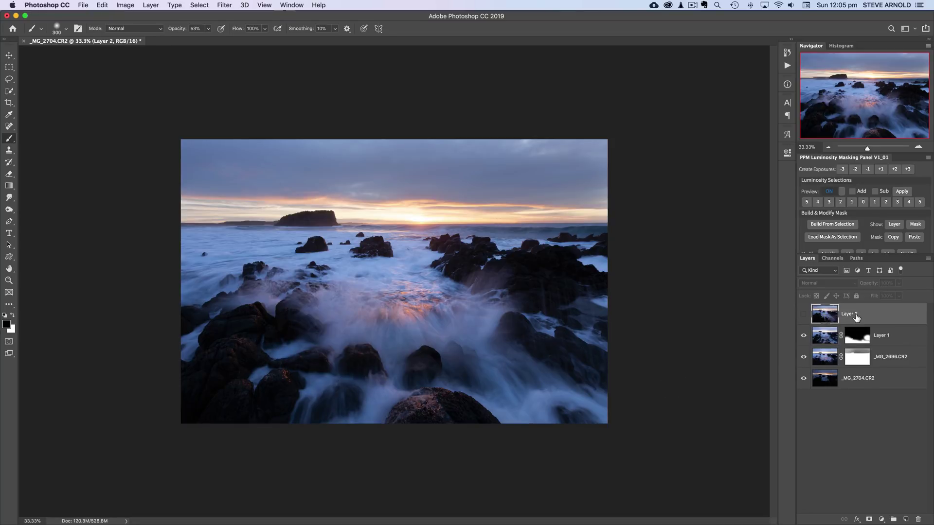
click(804, 315)
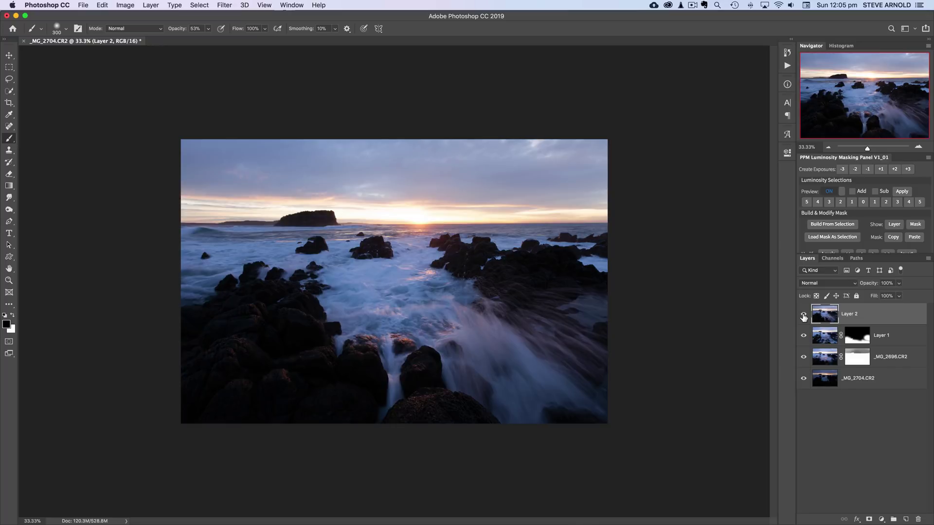
click(803, 315)
click(803, 315)
click(803, 317)
click(803, 316)
Give Layer 2 a hide-all mask and paint its water over the right-hand rocks with a 400 brush
alt+click(869, 519)
key(x)
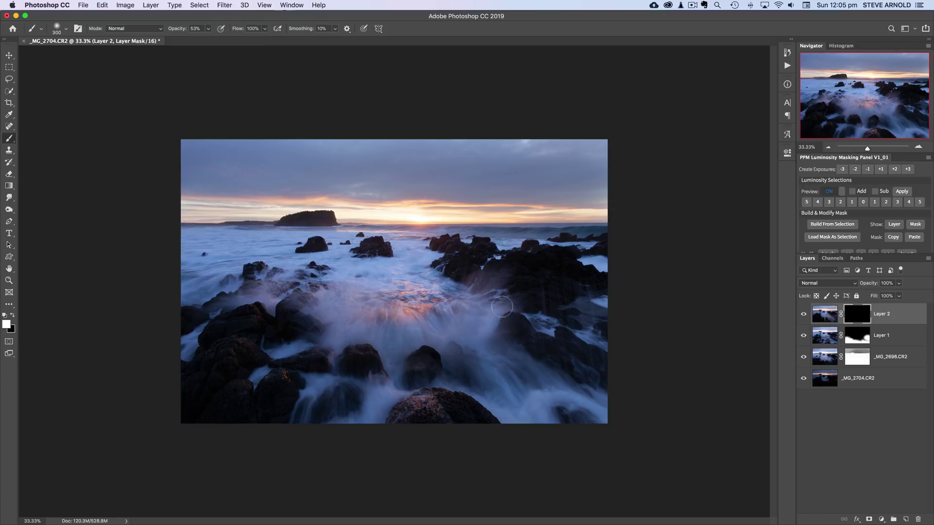
key(bracketright)
key(bracketright)
key(bracketright)
key(bracketright)
key(bracketright)
key(bracketright)
key(bracketright)
key(bracketright)
shift+click(850, 319)
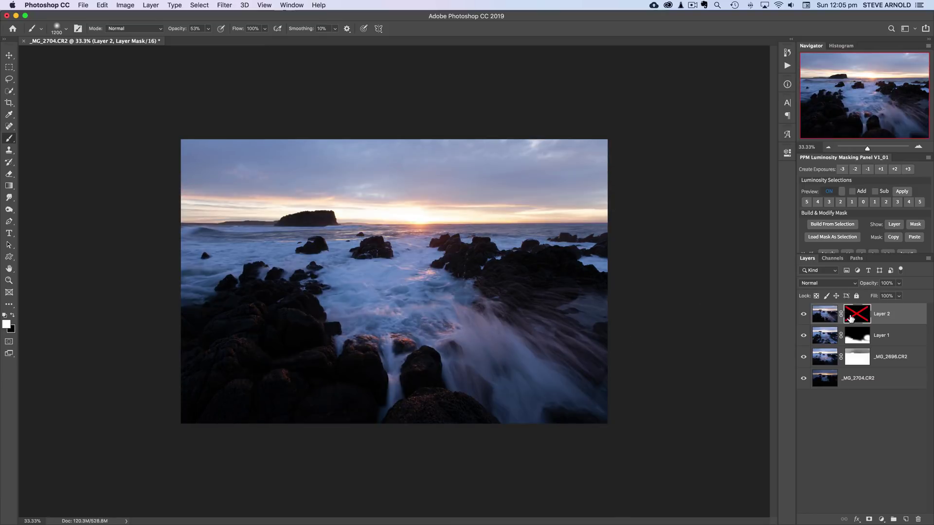
shift+click(850, 318)
mouse_move(483, 343)
mouse_down()
mouse_move(505, 266)
mouse_move(536, 263)
mouse_move(502, 359)
mouse_move(486, 357)
mouse_move(551, 361)
mouse_move(475, 352)
mouse_move(475, 340)
mouse_move(512, 327)
mouse_move(534, 302)
mouse_move(596, 299)
mouse_move(577, 321)
mouse_move(552, 285)
mouse_move(627, 292)
mouse_move(538, 270)
mouse_up()
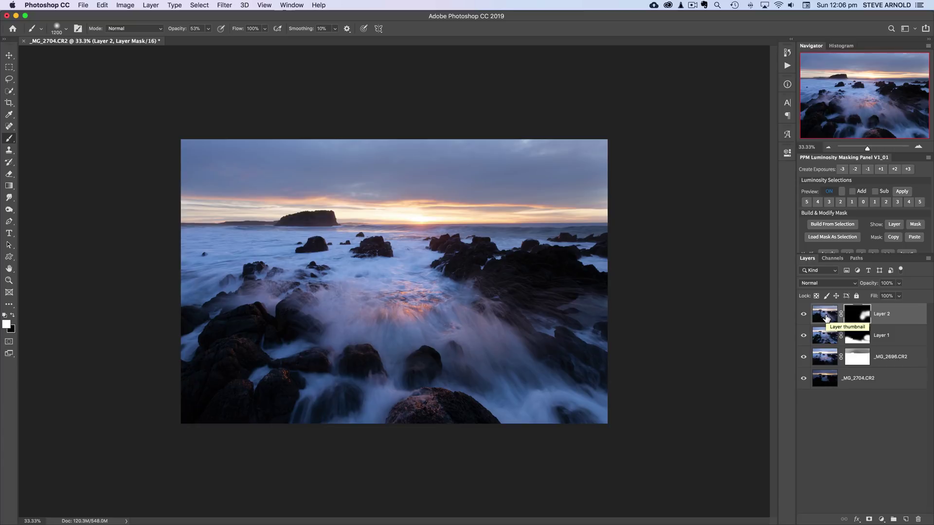
drag(805, 317, 802, 331)
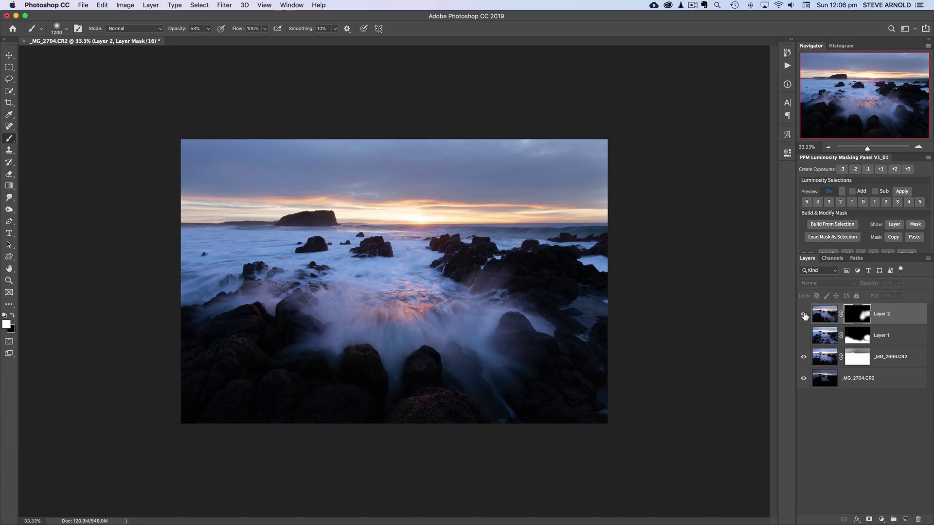
click(803, 314)
click(804, 315)
click(804, 315)
click(803, 315)
click(804, 315)
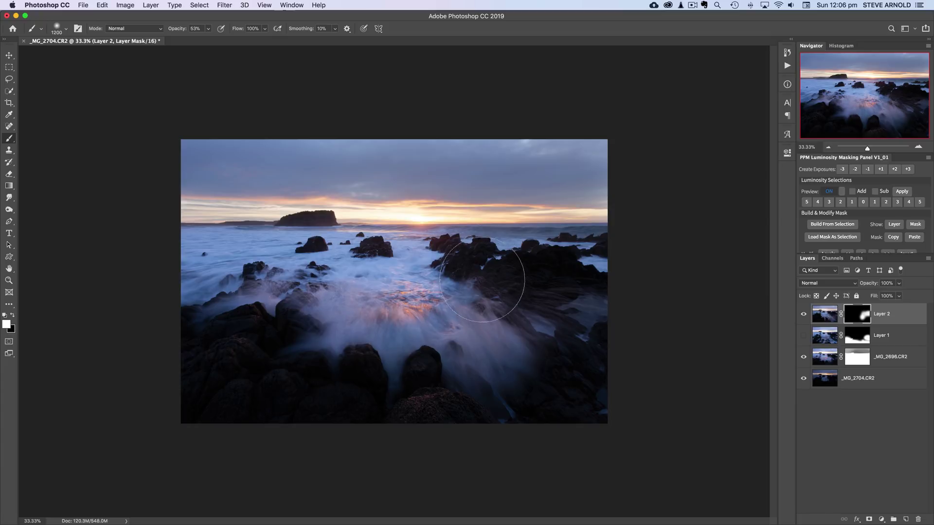
click(803, 336)
click(803, 337)
click(803, 336)
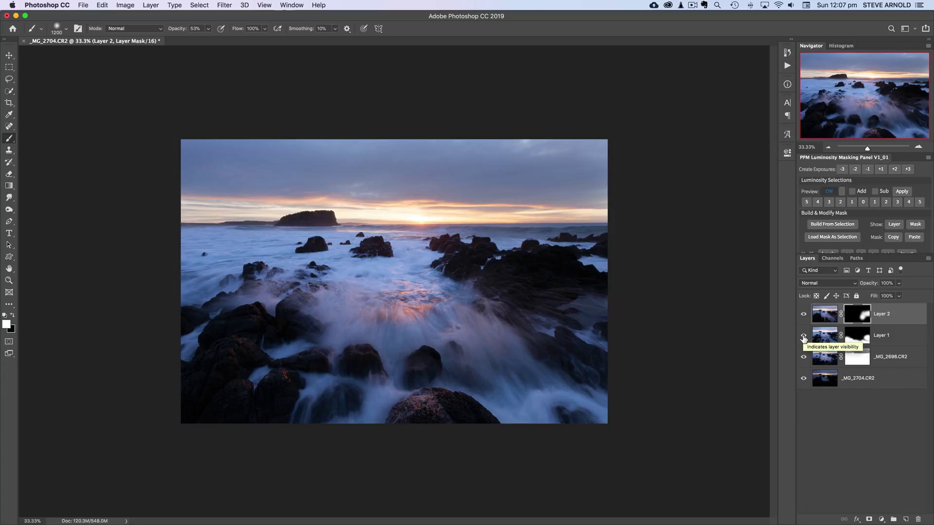
click(901, 429)
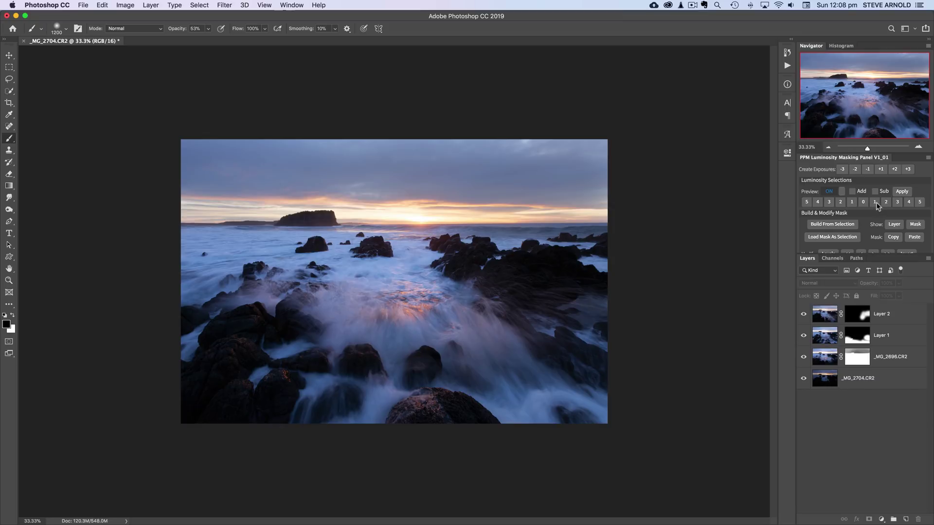
Build a level 1 luminosity mask and expand the Colour section showing Warm, Cool and Blue Sky
click(875, 203)
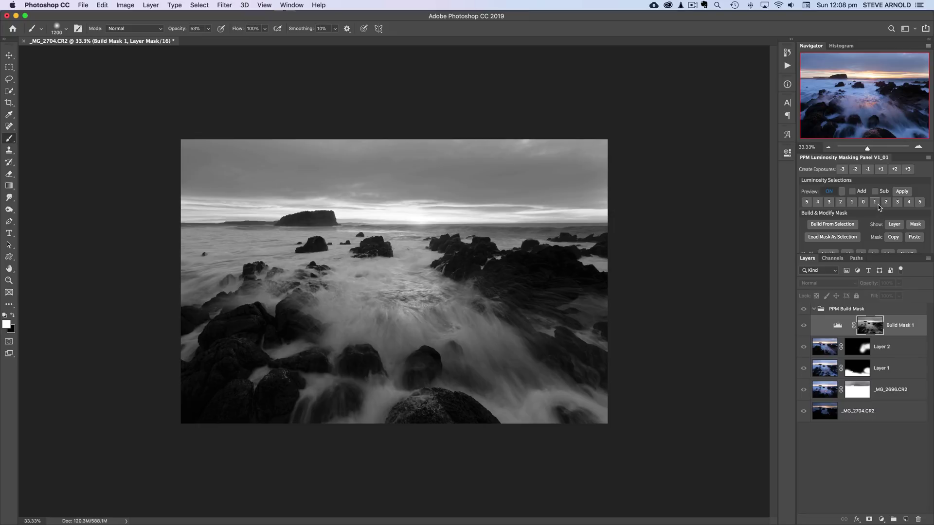
scroll(878, 209, down, 1)
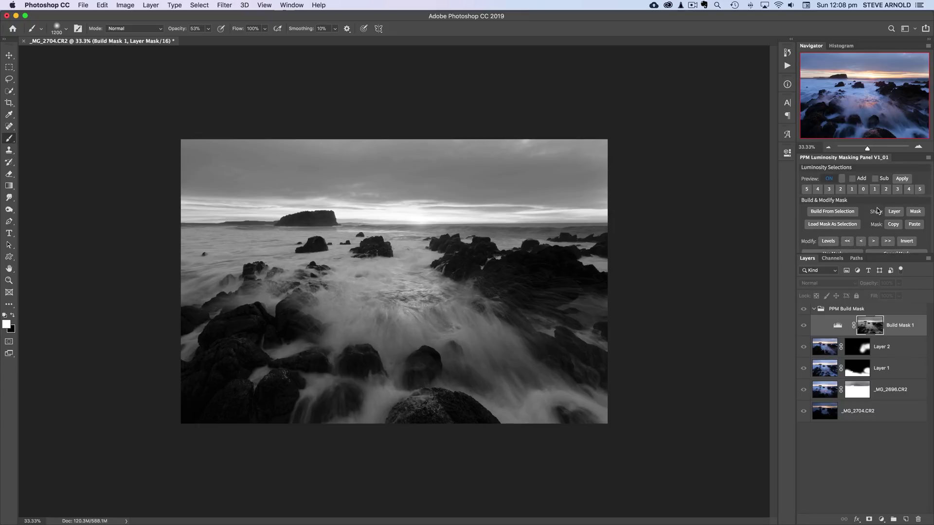
scroll(893, 212, down, 5)
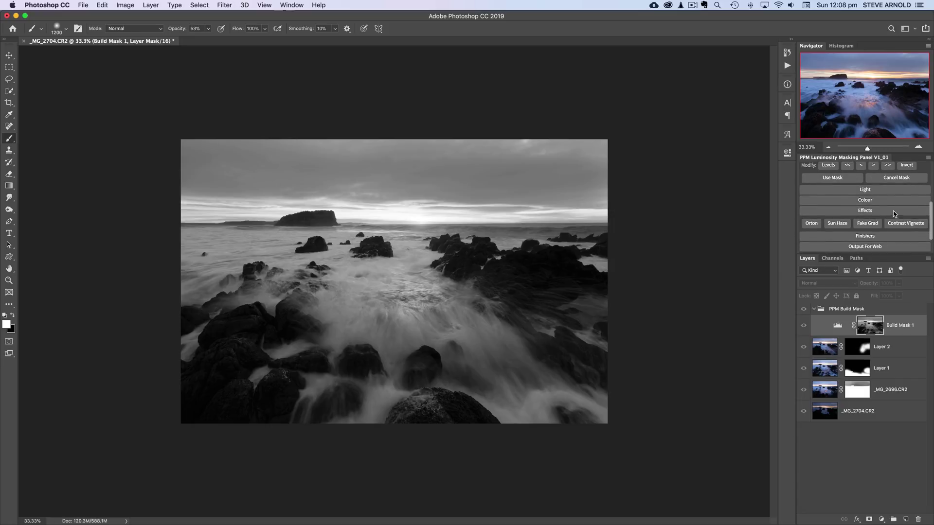
click(856, 200)
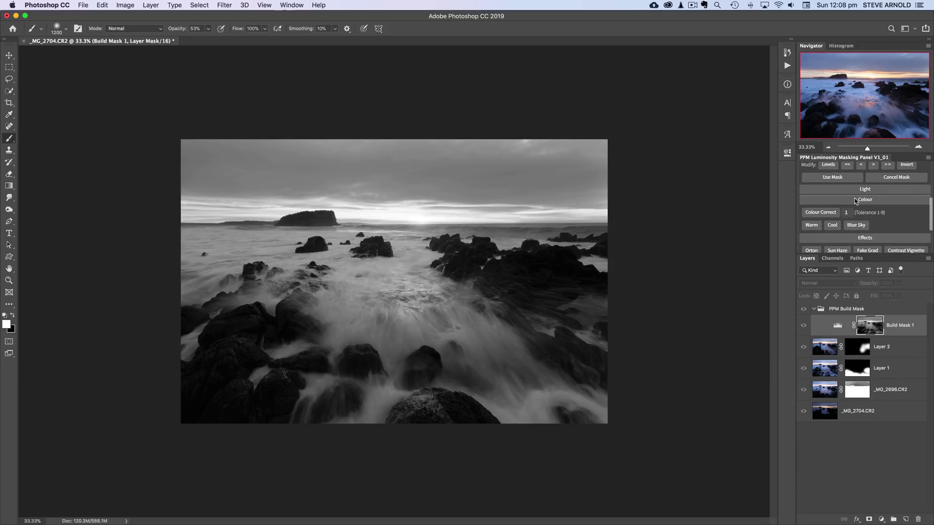
Apply the Warm colour effect as Warming Filter 1 and compare the image with and without it
click(811, 227)
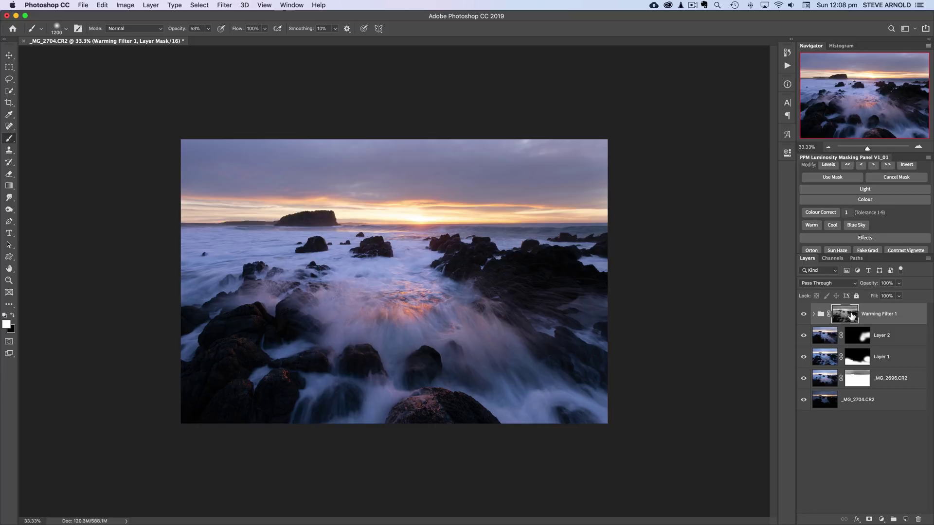
click(803, 315)
click(804, 316)
click(804, 316)
click(804, 316)
click(804, 316)
click(803, 317)
Set the orange warming fill layer inside Warming Filter 1 to 60% opacity
click(813, 315)
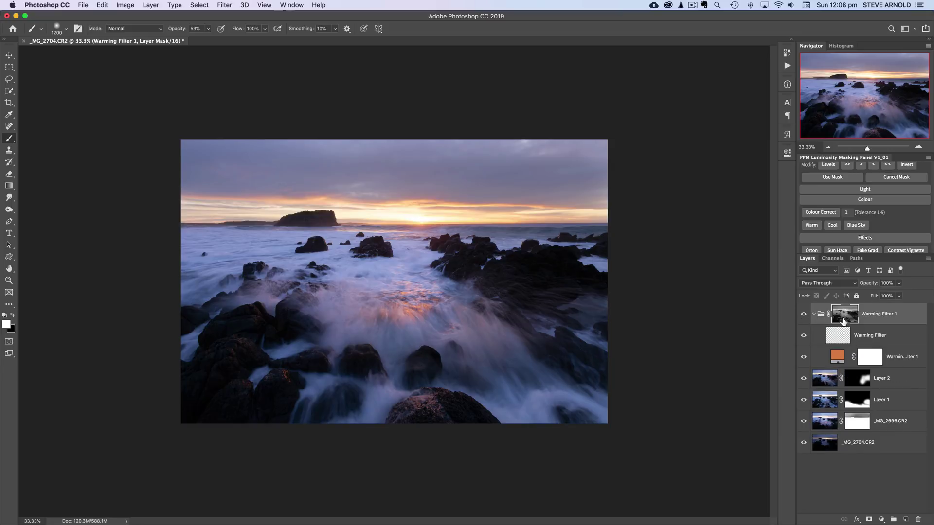
click(838, 359)
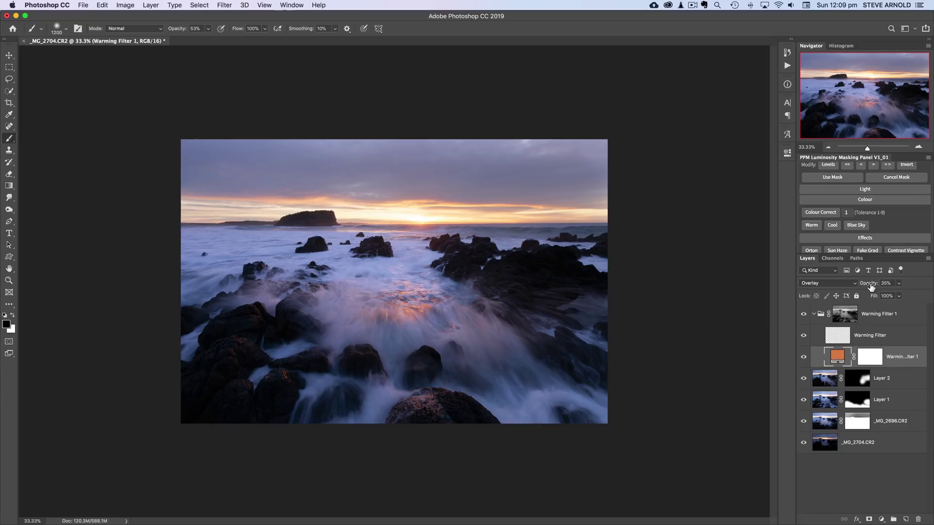
drag(871, 286, 880, 283)
key(Return)
Collapse Warming Filter 1 and compare the seascape with and without the warming
click(814, 314)
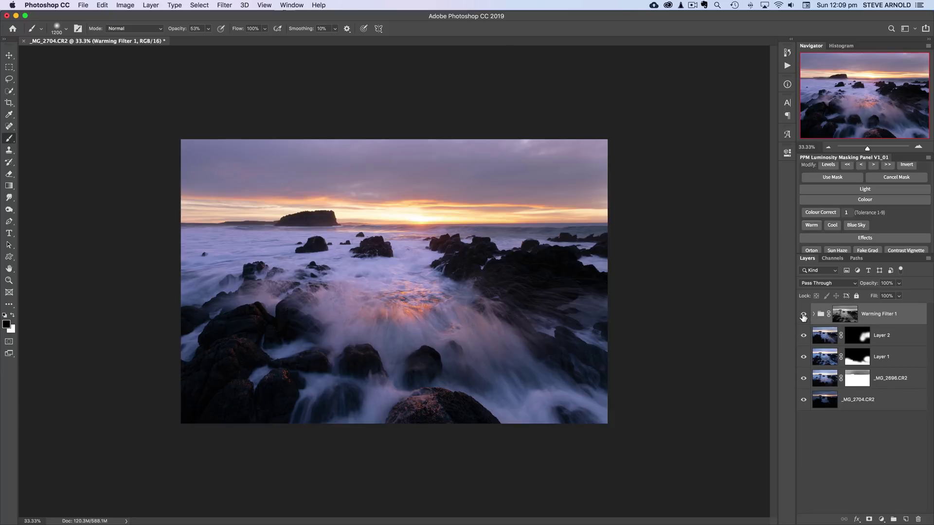
click(803, 315)
click(804, 314)
click(803, 314)
click(804, 315)
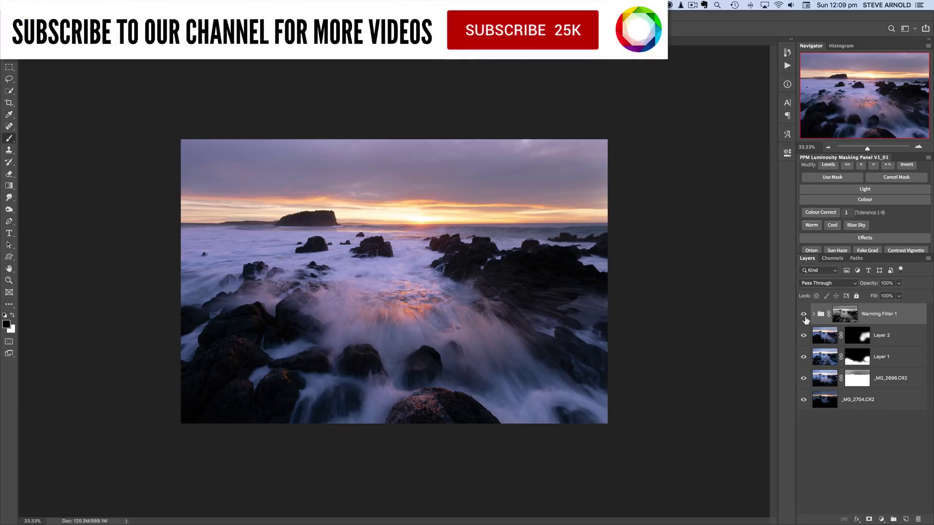
Build a new level 1 luminosity mask and add an Orton Effect layer in Soft Light at 80%
scroll(871, 228, up, 5)
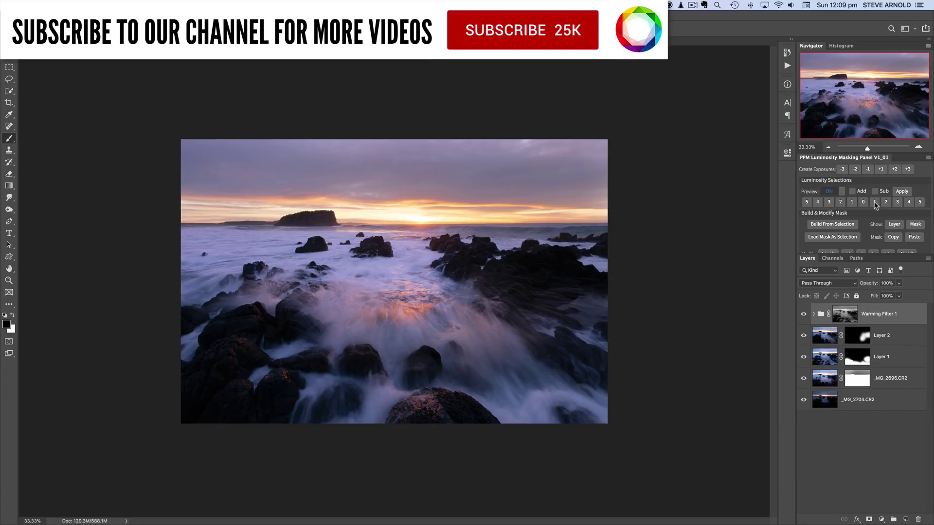
click(874, 203)
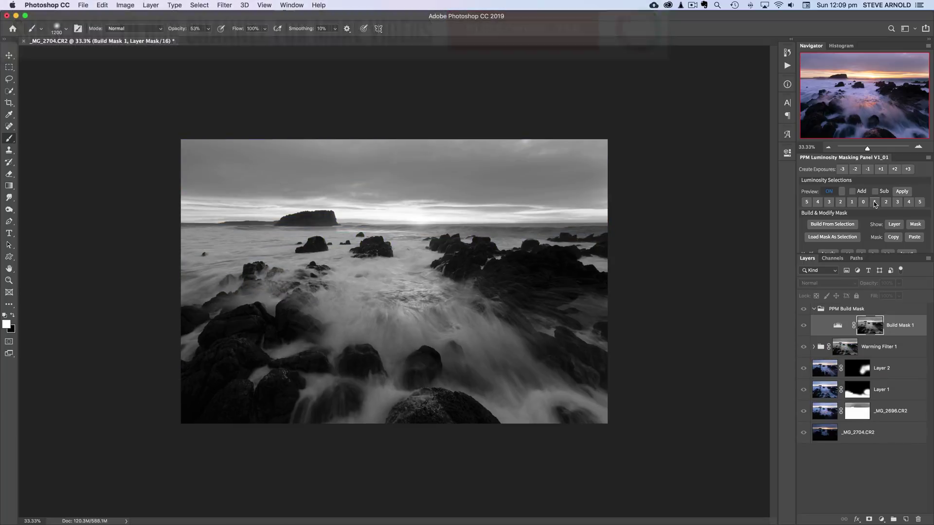
scroll(874, 204, down, 4)
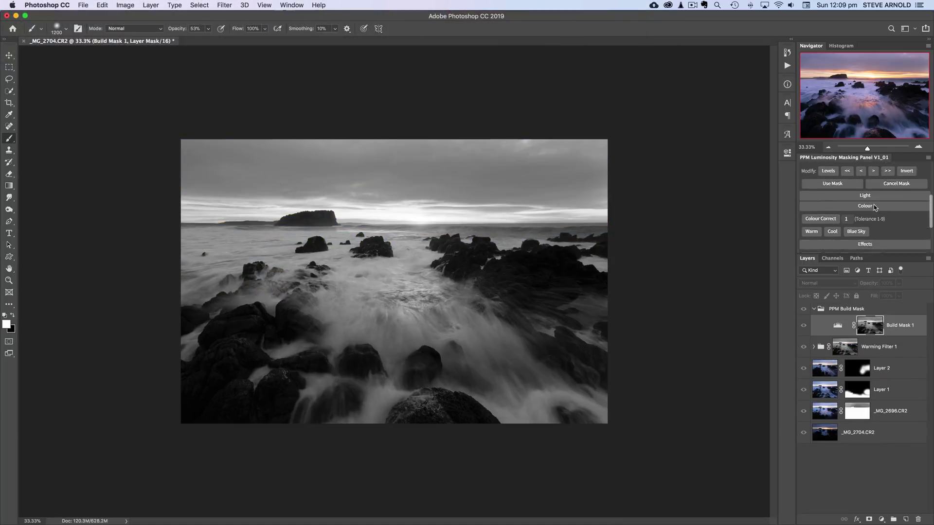
scroll(875, 206, down, 3)
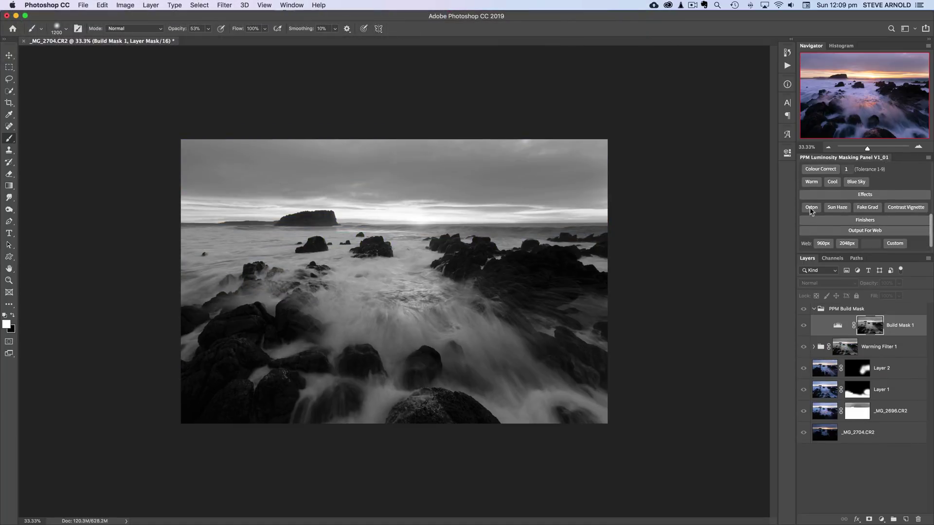
click(811, 209)
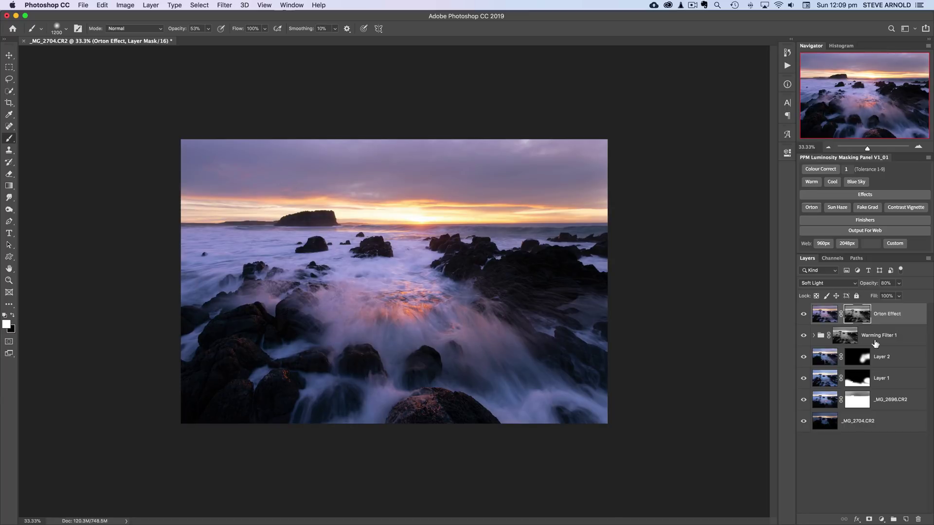
Compare the seascape with and without the Orton glow, leave it on, and expand the PPM panel's sections
click(803, 315)
click(803, 316)
click(803, 316)
click(804, 316)
click(803, 316)
click(803, 316)
click(893, 231)
scroll(915, 217, up, 2)
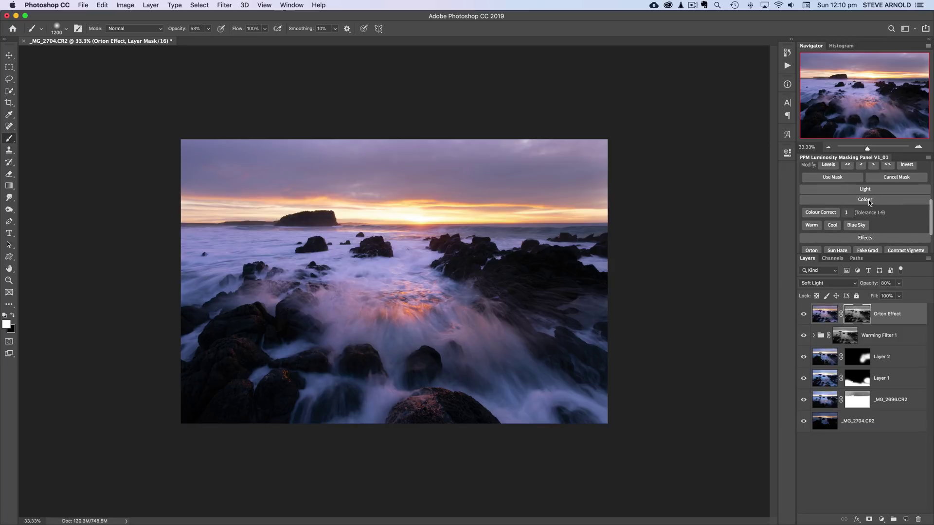
Collapse the Colour section, add a Sun Haze 1 group, and set brush opacity to 29%
click(859, 202)
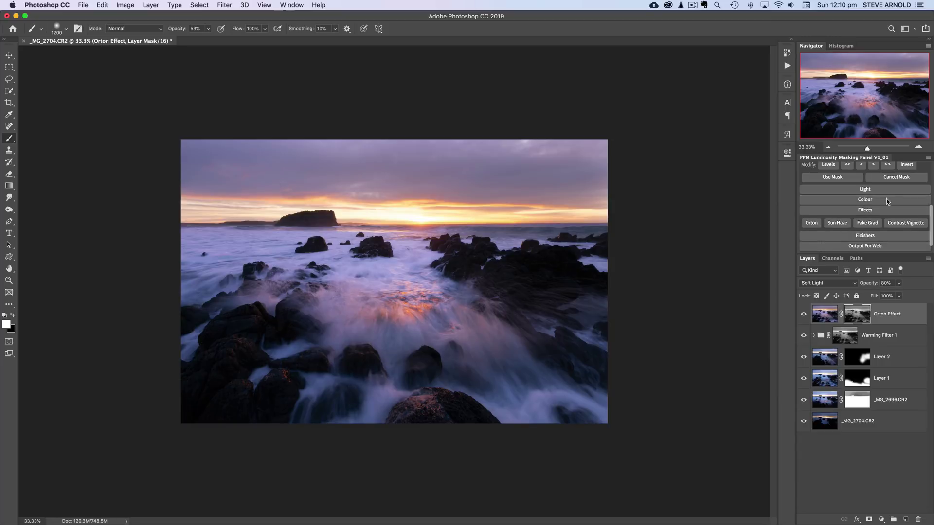
click(835, 223)
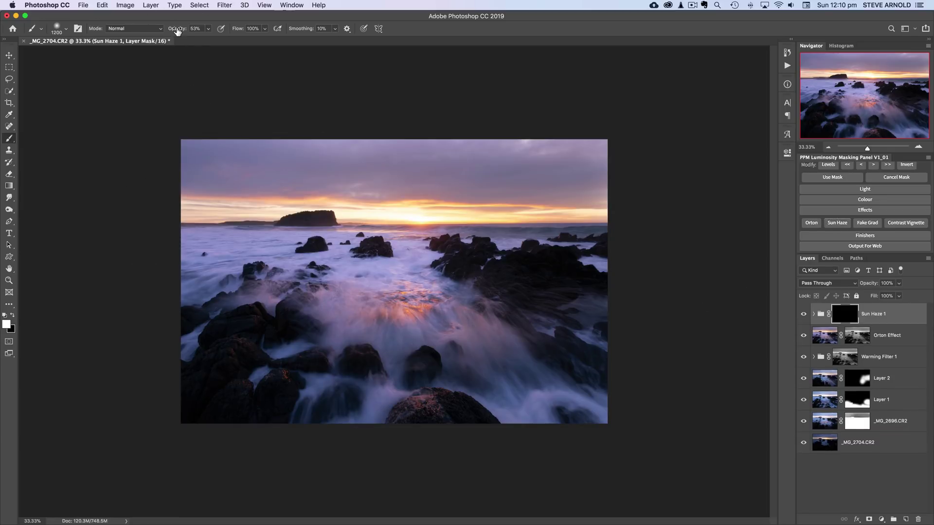
drag(177, 29, 163, 29)
Paint haze over the sun, repeat with a much larger brush, then shrink the brush back down
click(415, 218)
key(bracketright)
key(bracketright)
key(bracketright)
key(bracketright)
key(bracketright)
key(bracketright)
key(bracketright)
key(bracketright)
key(bracketright)
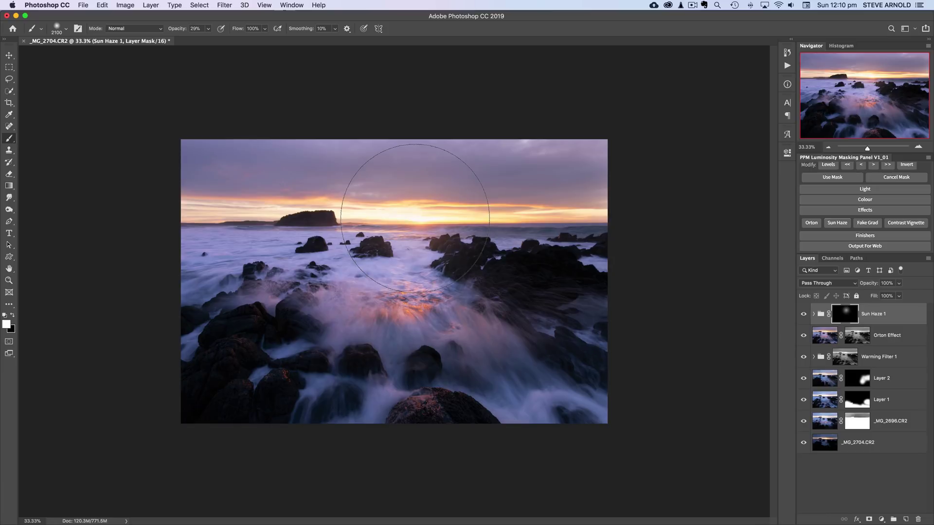
key(bracketright)
key(bracketright)
key(bracketright)
key(bracketright)
key(bracketright)
key(bracketright)
key(bracketright)
key(bracketright)
key(bracketright)
key(bracketright)
key(bracketright)
key(bracketright)
click(415, 218)
key(bracketright)
key(bracketright)
key(bracketright)
key(bracketright)
key(bracketright)
key(bracketright)
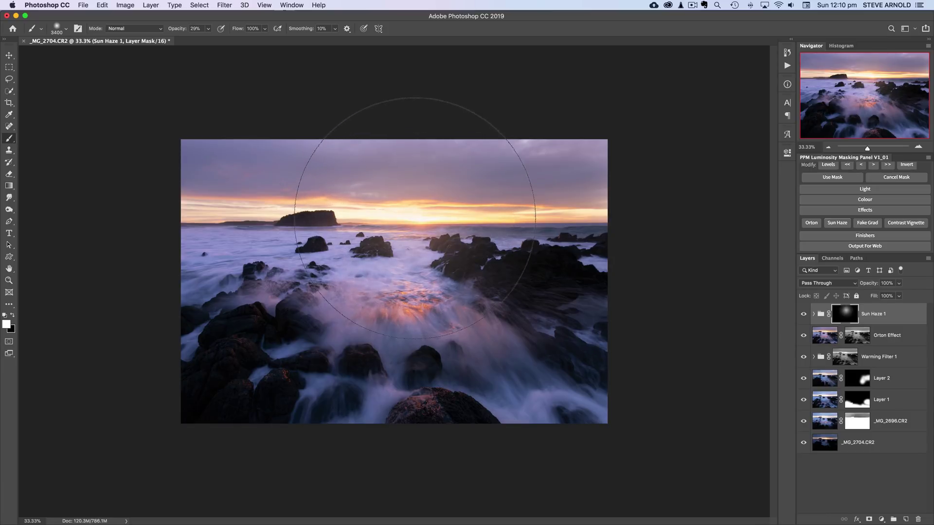
key(bracketright)
key(bracketright)
key(bracketright)
key(bracketright)
key(bracketright)
key(bracketright)
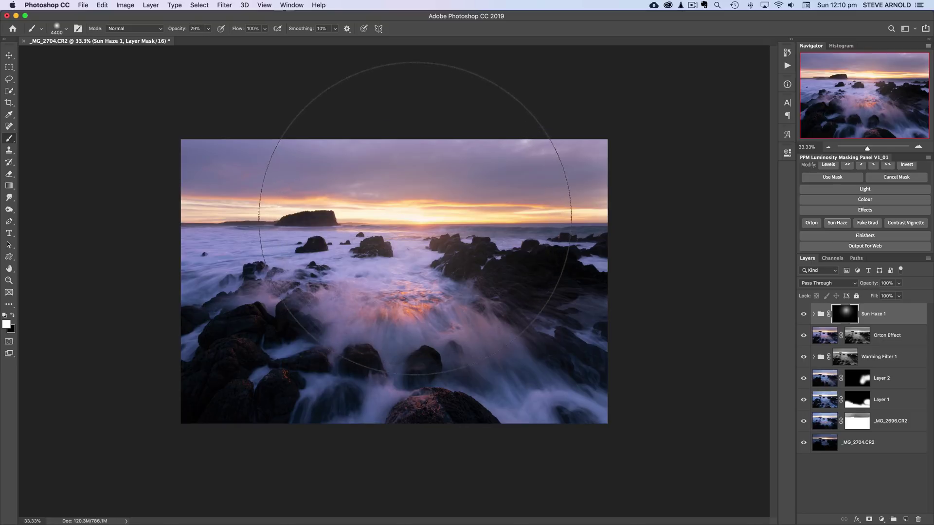
key(bracketleft)
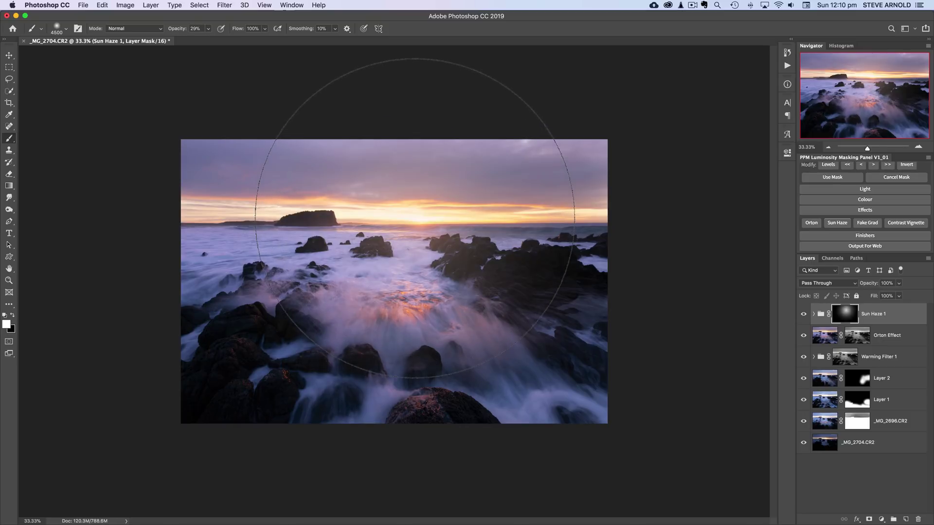
key(bracketleft)
key(bracketleft)
key(bracketleft)
key(bracketleft)
key(bracketleft)
key(bracketleft)
key(bracketleft)
key(bracketleft)
key(bracketleft)
key(bracketleft)
key(bracketleft)
key(bracketleft)
key(bracketleft)
key(bracketleft)
key(bracketleft)
key(bracketleft)
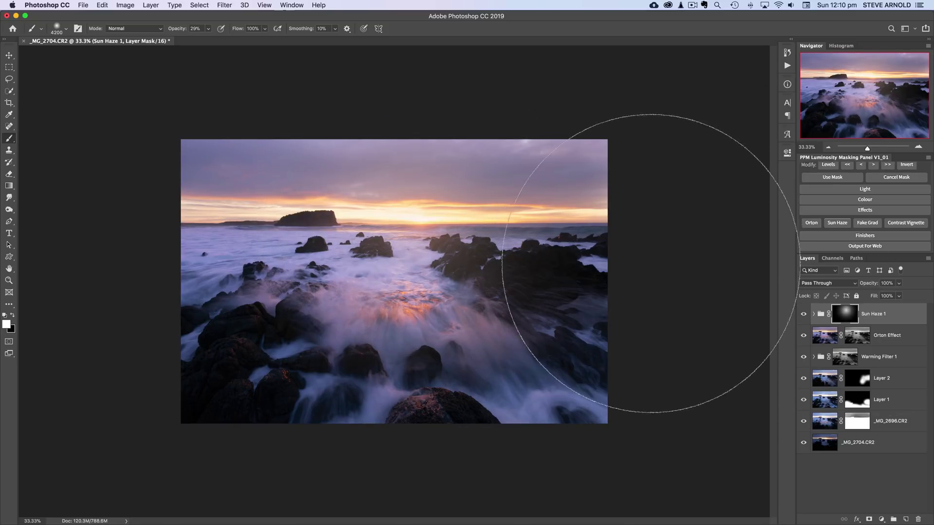
key(bracketleft)
key(bracketleft)
key(bracketleft)
key(bracketleft)
key(bracketleft)
key(bracketleft)
key(bracketleft)
key(bracketleft)
key(bracketleft)
key(bracketleft)
key(bracketleft)
key(bracketleft)
key(bracketleft)
key(bracketleft)
key(bracketleft)
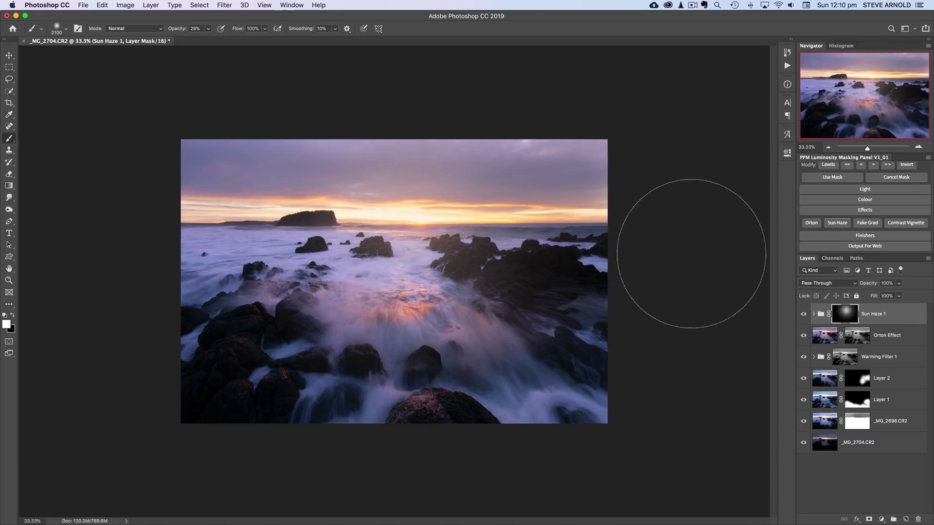
Compare the image with and without the Sun Haze 1 glow, leaving it visible
click(804, 317)
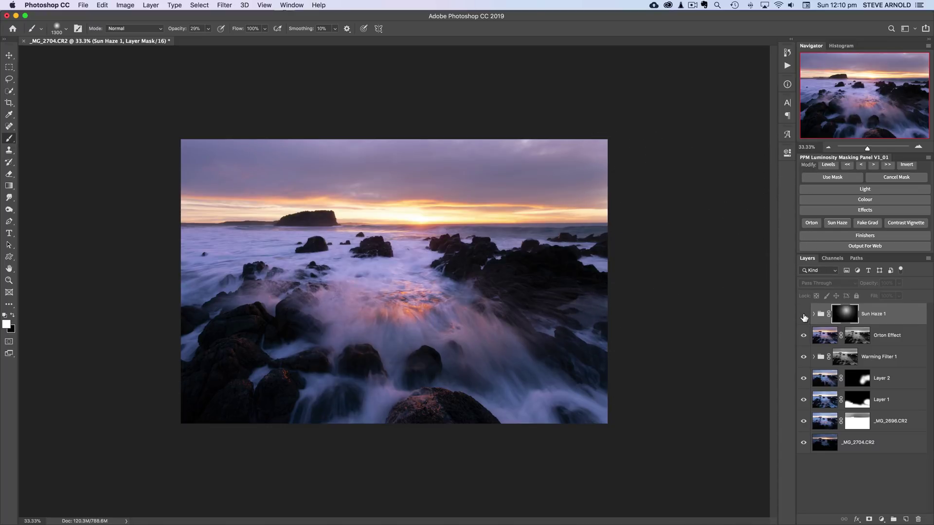
click(804, 317)
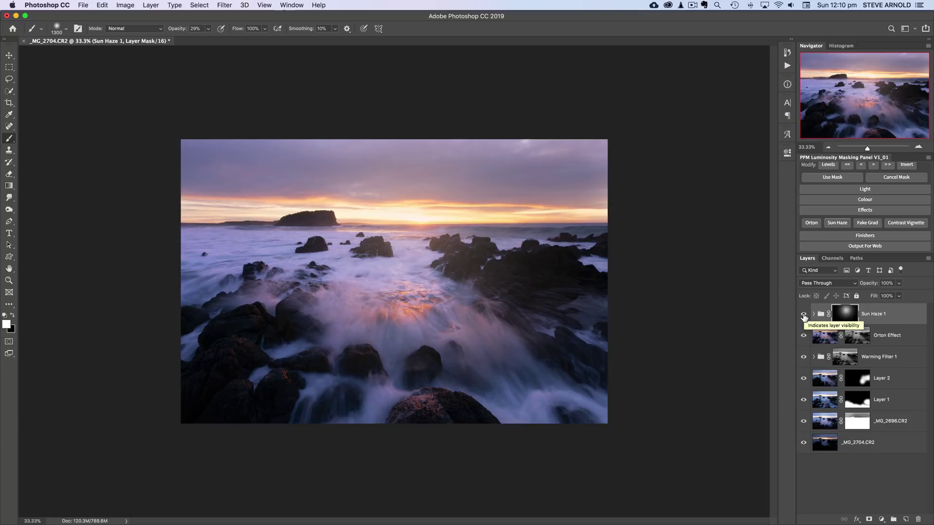
click(803, 316)
click(803, 316)
click(803, 316)
click(803, 316)
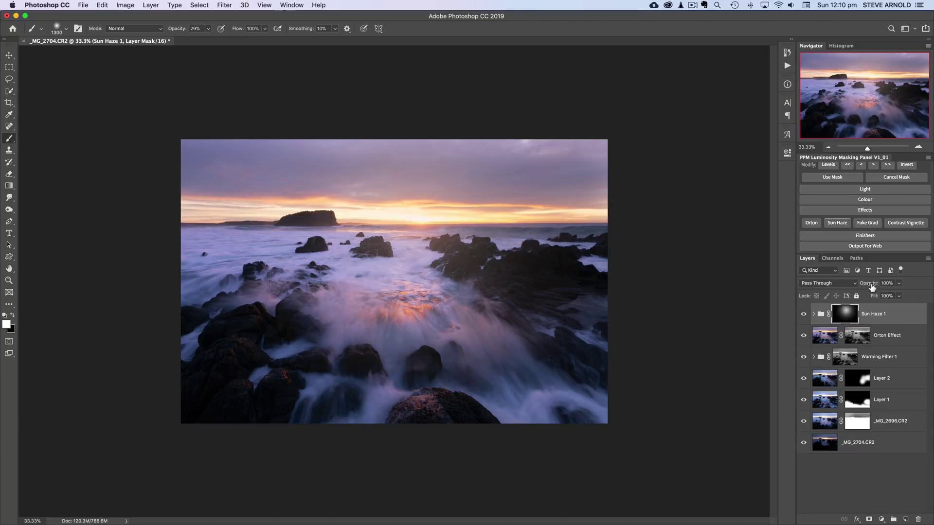
Lower the Sun Haze 1 group's opacity to 70% and check the result
drag(872, 288, 862, 286)
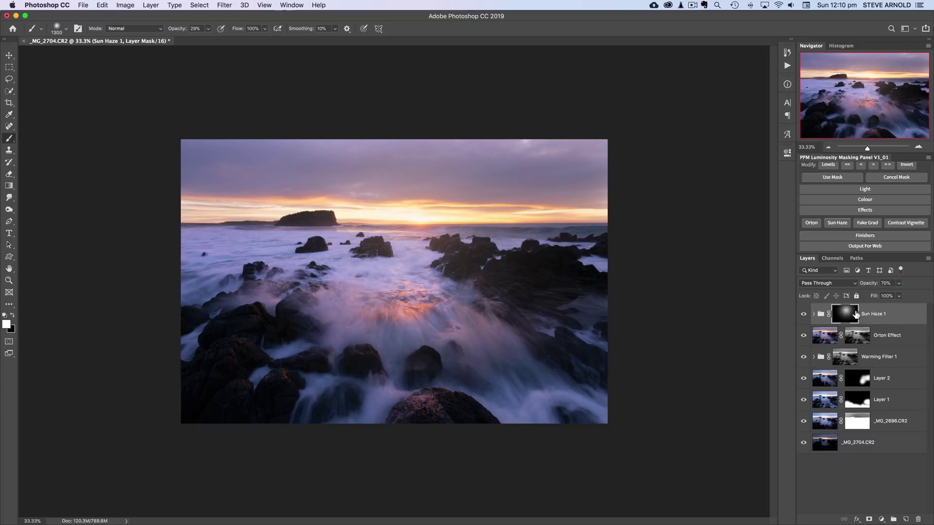
click(803, 315)
click(804, 315)
At 50% zoom, compare the seascape with Sun Haze 1 hidden, then shown again
click(918, 146)
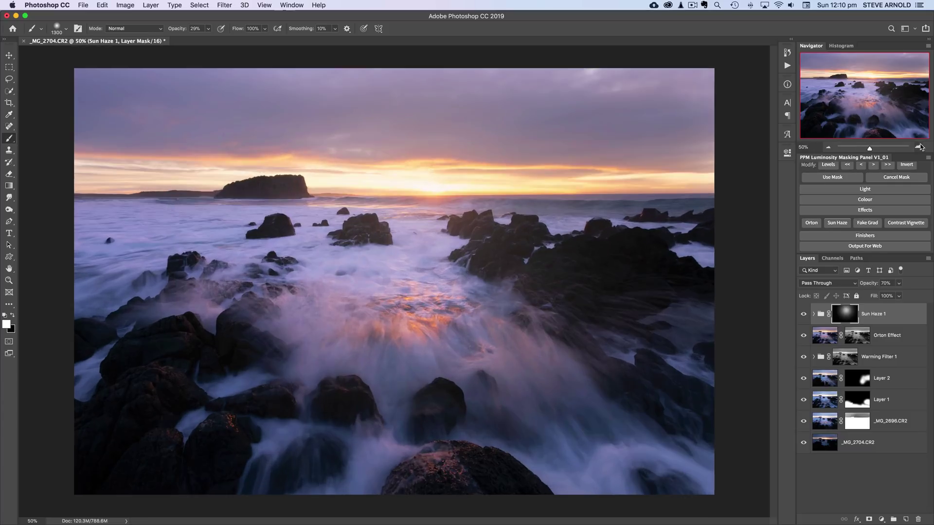
click(803, 315)
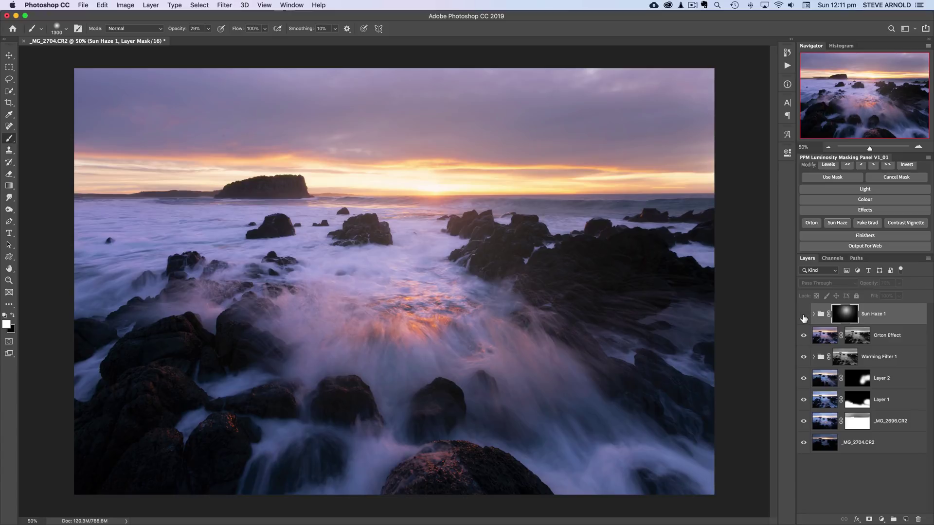
click(804, 315)
Zoom out two steps, then zoom back in to 50%
click(827, 147)
click(828, 146)
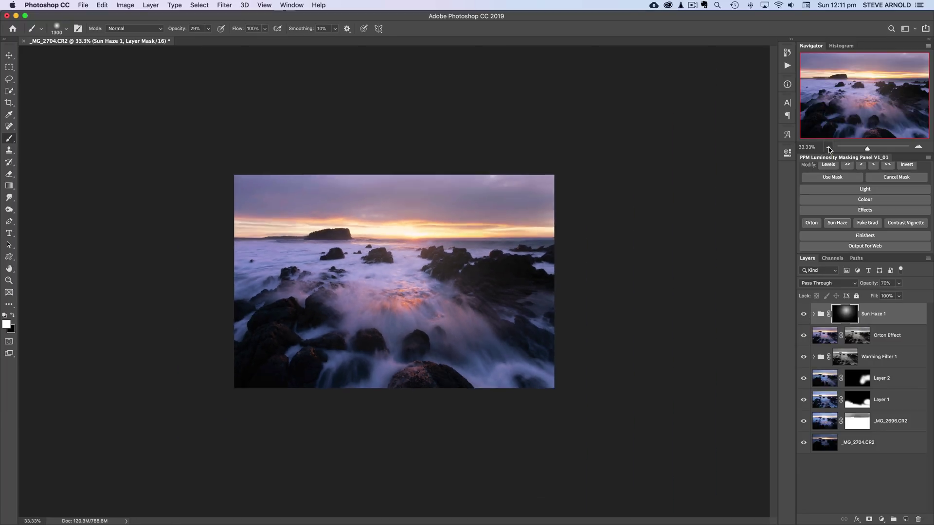
click(828, 147)
click(920, 148)
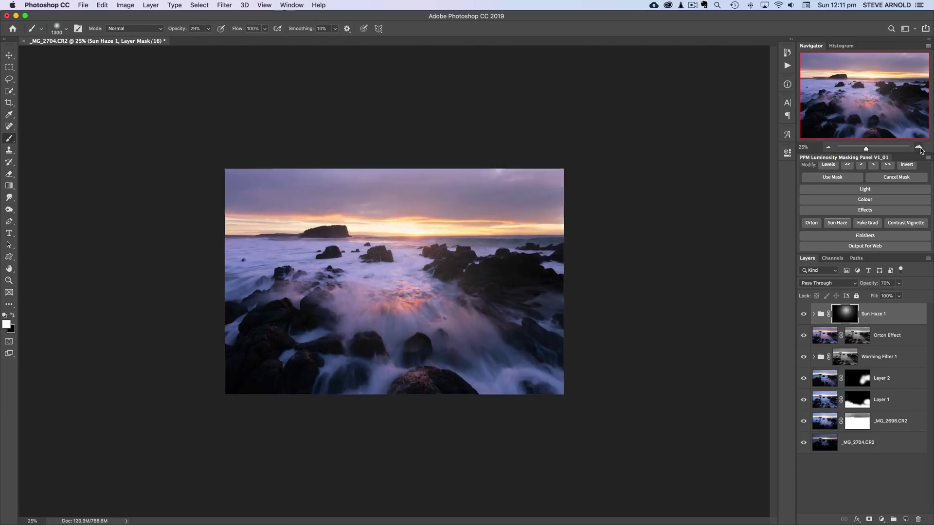
click(920, 148)
click(919, 148)
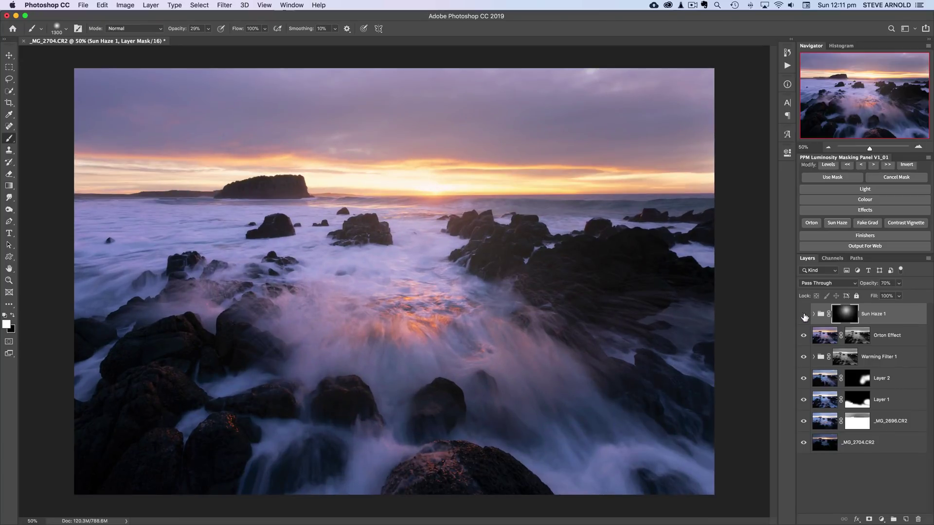
drag(804, 316, 803, 358)
click(804, 356)
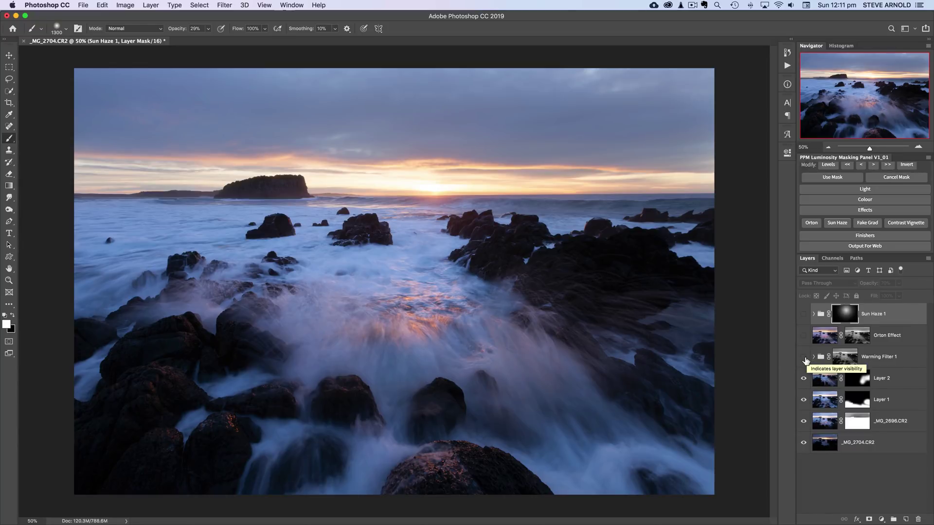
drag(805, 360, 802, 314)
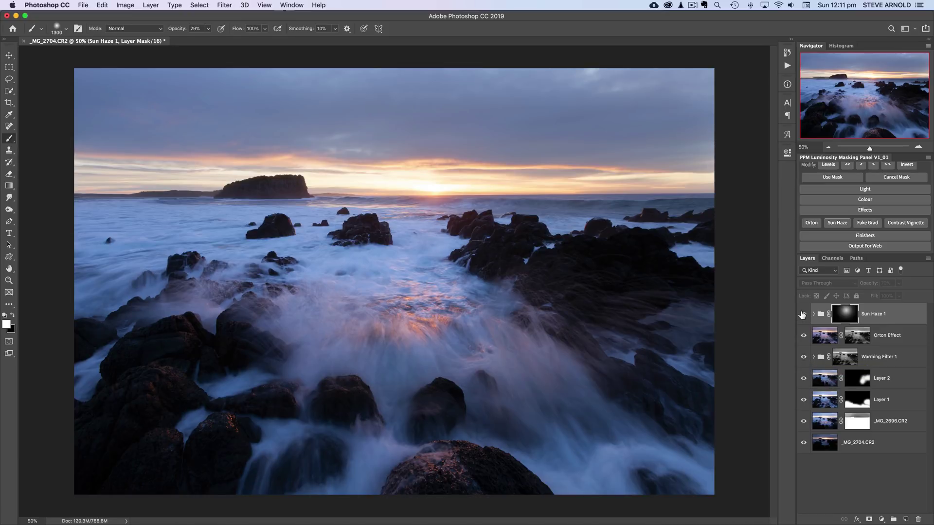
click(802, 315)
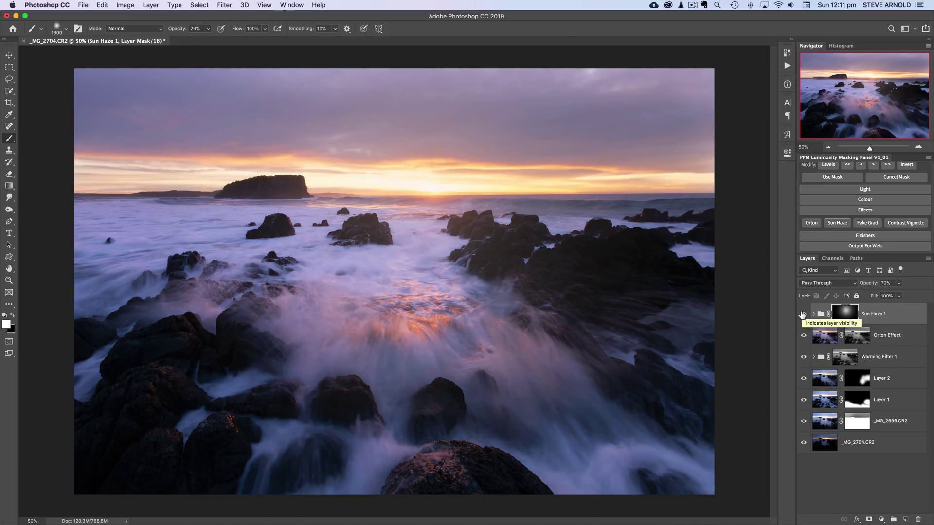